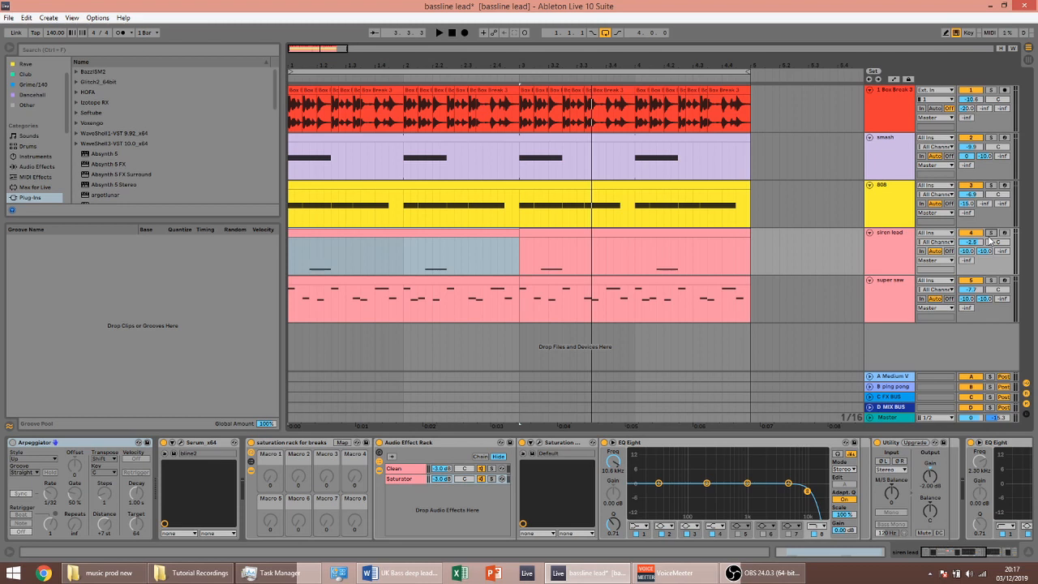
# Insert a MIDI track below the siren lead track and load the Serum_x64 plug-in onto it
pyautogui.click(889, 247)
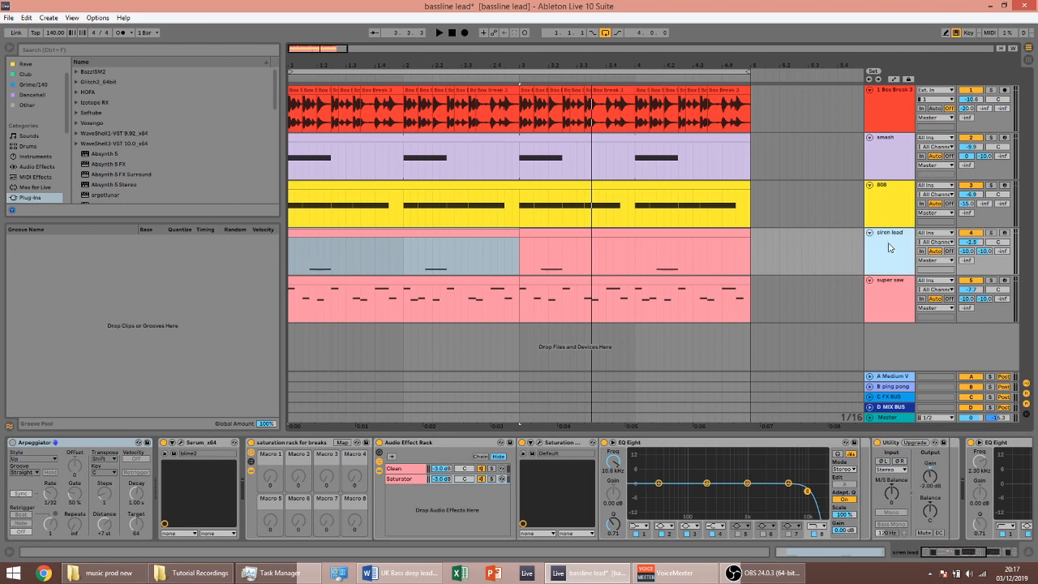
pyautogui.hotkey('ctrl', 'shift', 't')
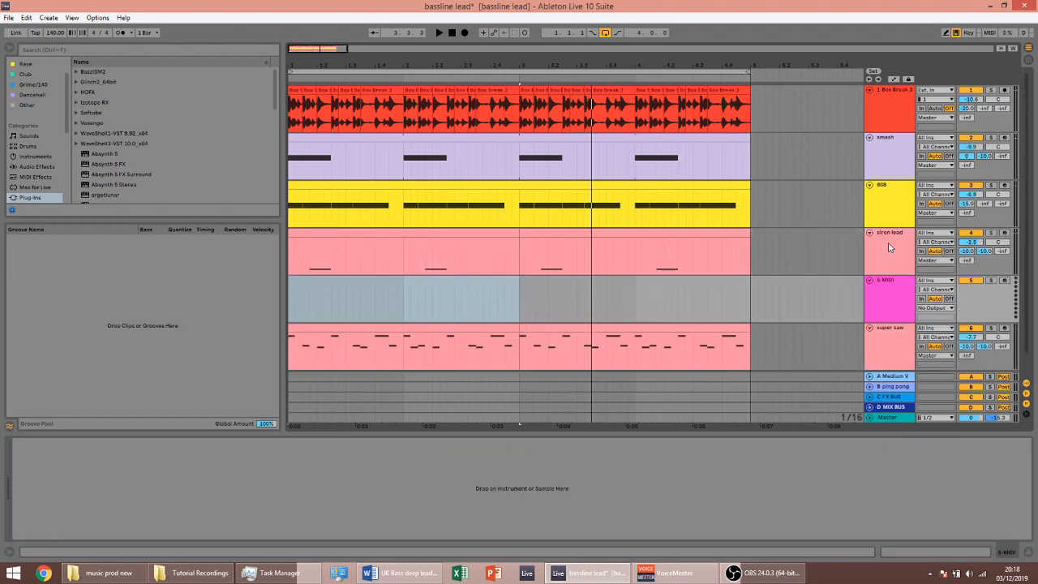
pyautogui.hotkey('ctrl', 'f')
pyautogui.write('serum')
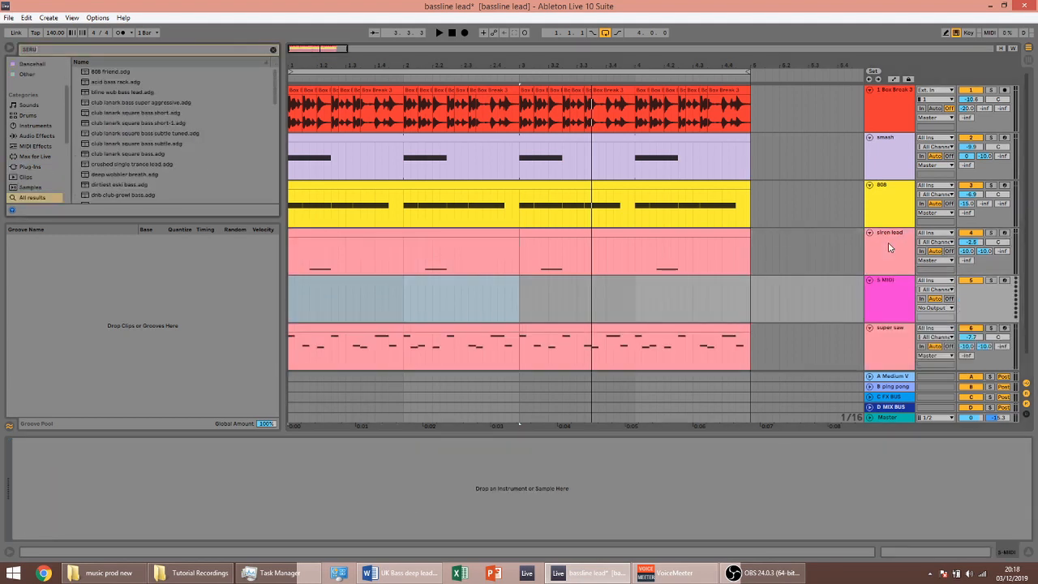
pyautogui.click(44, 166)
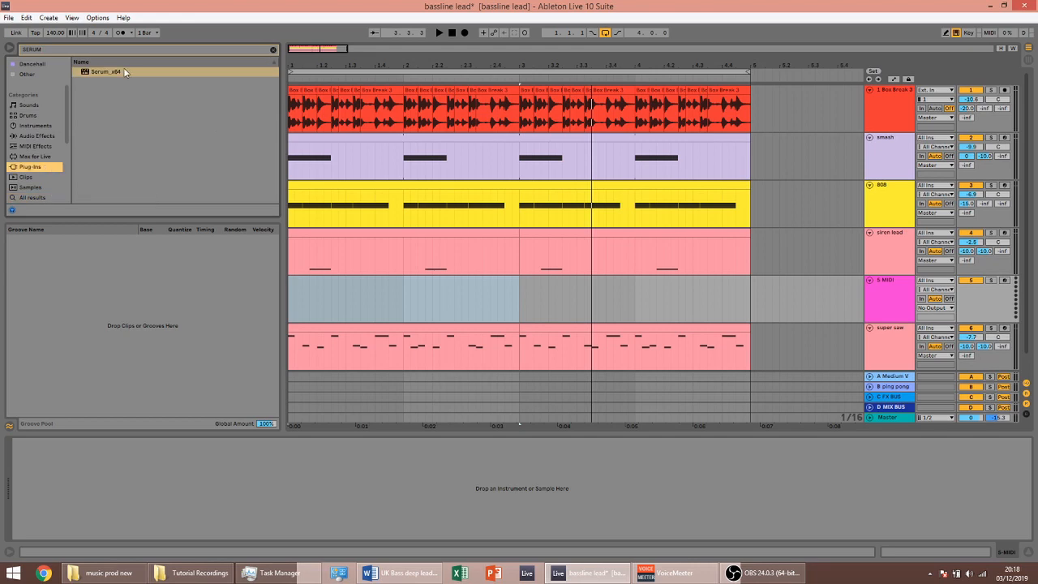
pyautogui.moveTo(488, 322); pyautogui.dragTo(489, 304)
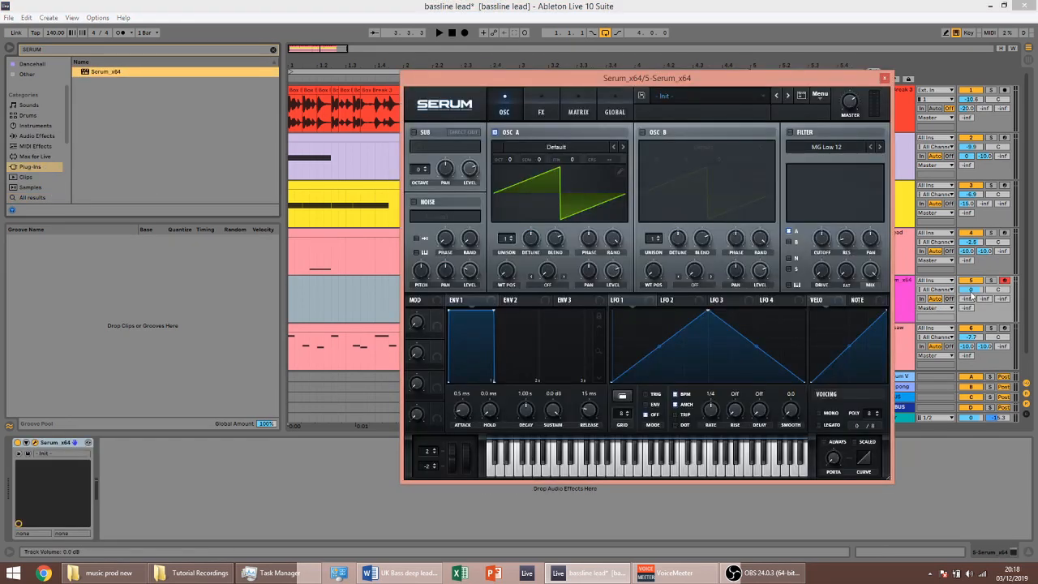
# Set the new Serum track's volume to -2.5 dB and colour it pink like the siren lead track
pyautogui.click(971, 291)
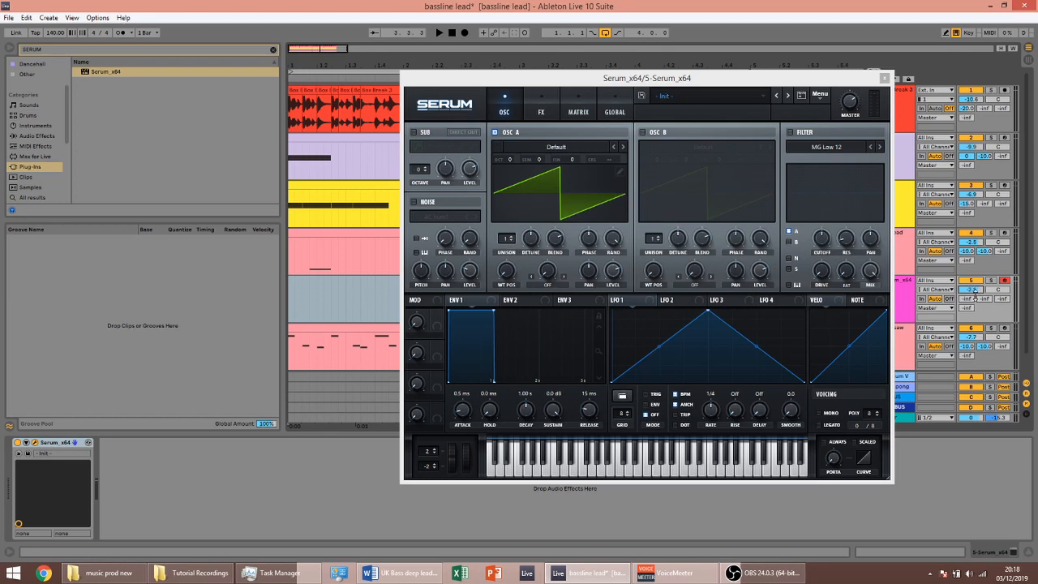
pyautogui.click(907, 297)
pyautogui.rightClick(906, 297)
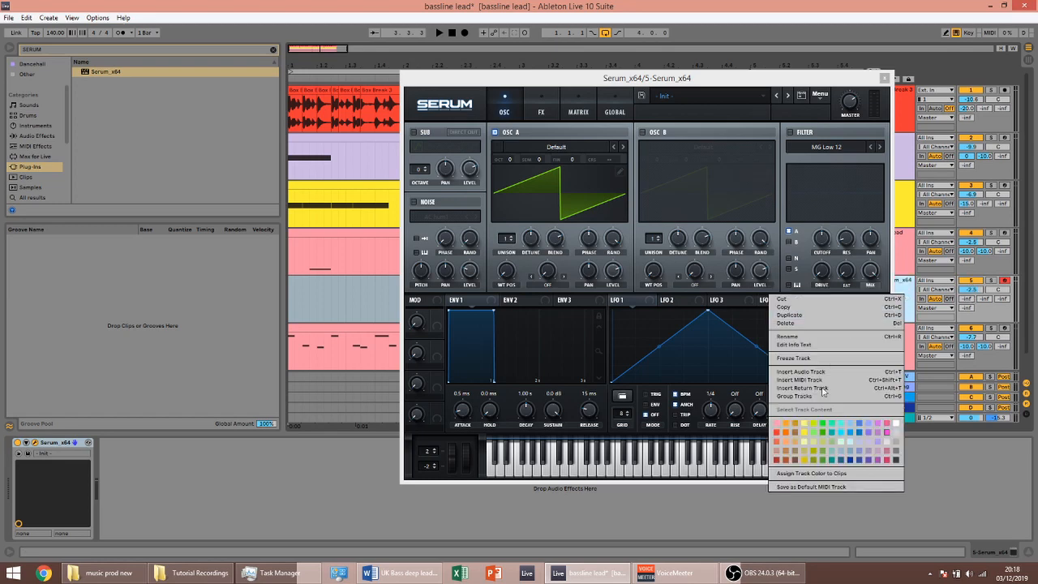
pyautogui.click(781, 428)
pyautogui.moveTo(746, 87); pyautogui.dragTo(620, 100)
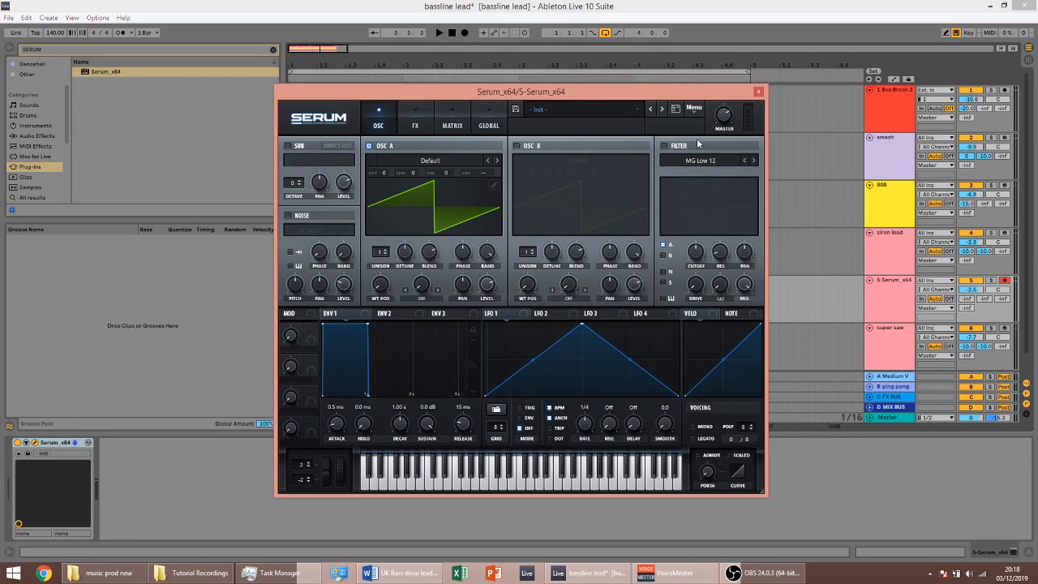
# Rename the Serum track as siren lead and move the Serum window clear of the track headers
pyautogui.click(905, 303)
pyautogui.hotkey('ctrl', 'r')
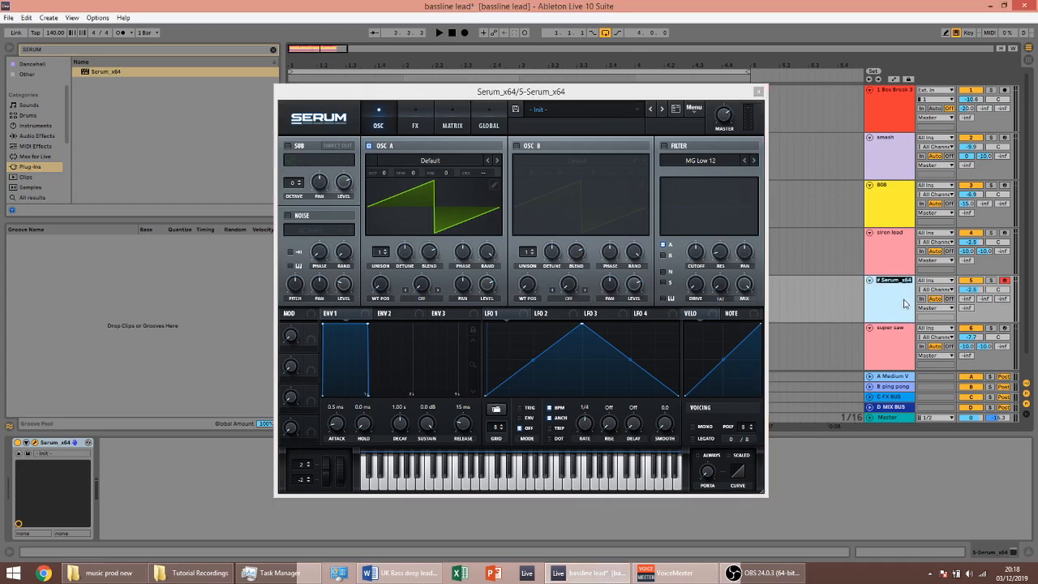
pyautogui.write('siren lead')
pyautogui.press('Return')
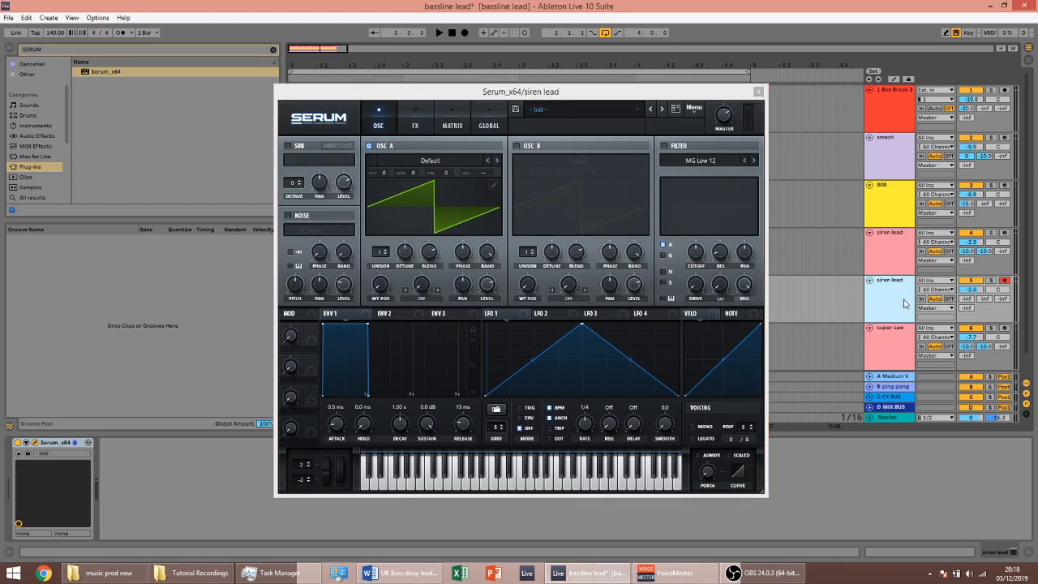
pyautogui.moveTo(618, 99); pyautogui.dragTo(801, 79)
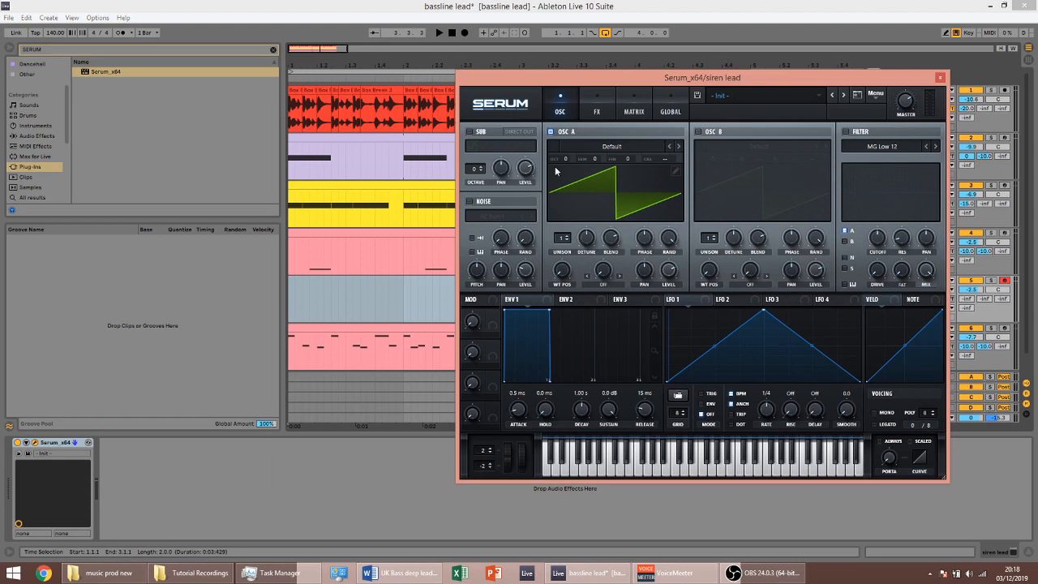
# Copy both MIDI clips from the original siren lead track to the new one, then solo the new track and start playback
pyautogui.click(417, 231)
pyautogui.keyDown('shift'); pyautogui.click(629, 237); pyautogui.keyUp('shift')
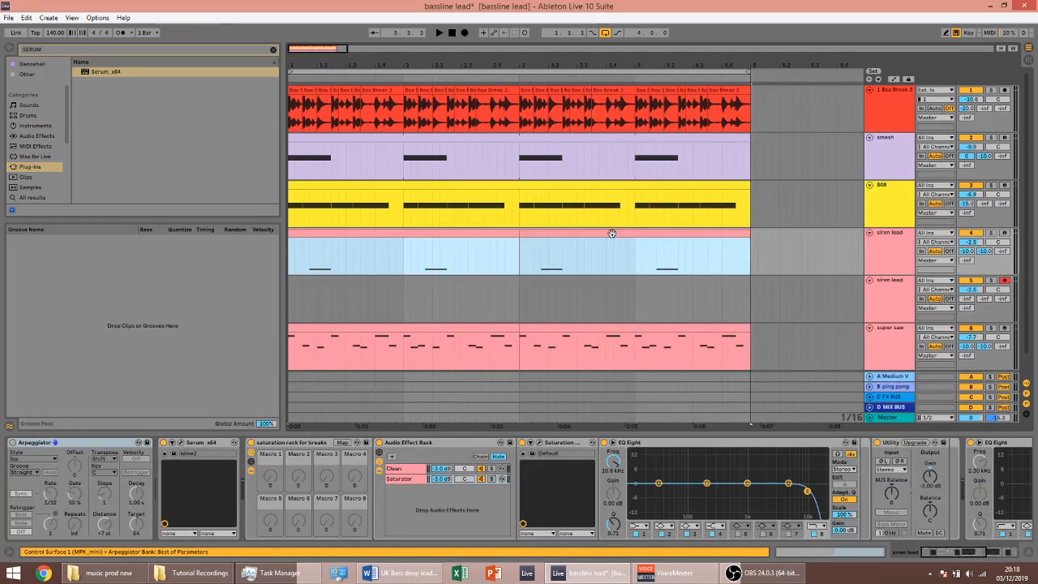
pyautogui.click(609, 297)
pyautogui.click(990, 280)
pyautogui.press('space')
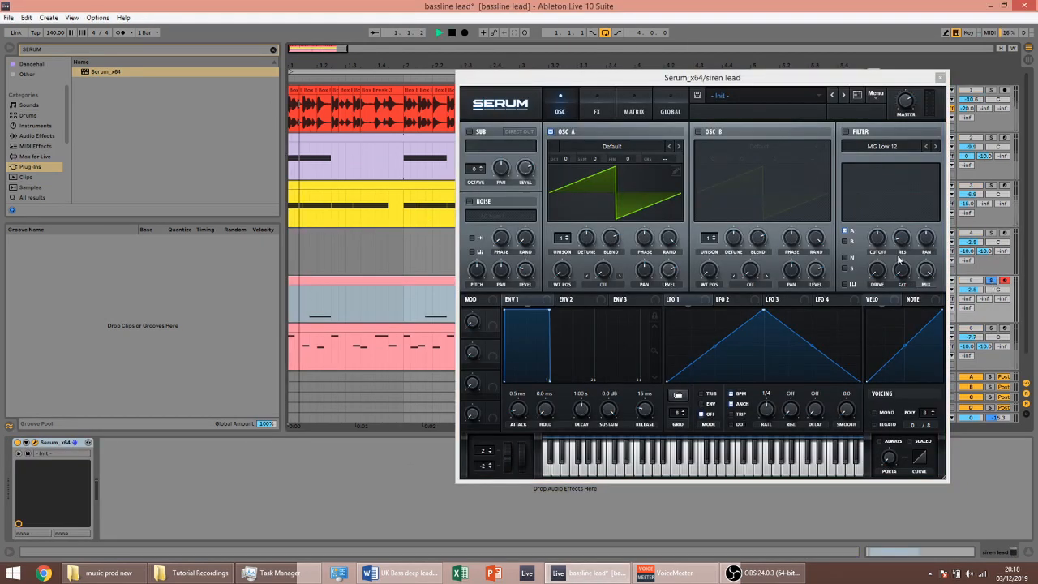
# Load the analog Basic Shapes wavetable in oscillator A, move its wavetable position to the square wave and audition it
pyautogui.click(612, 146)
pyautogui.moveTo(614, 164)
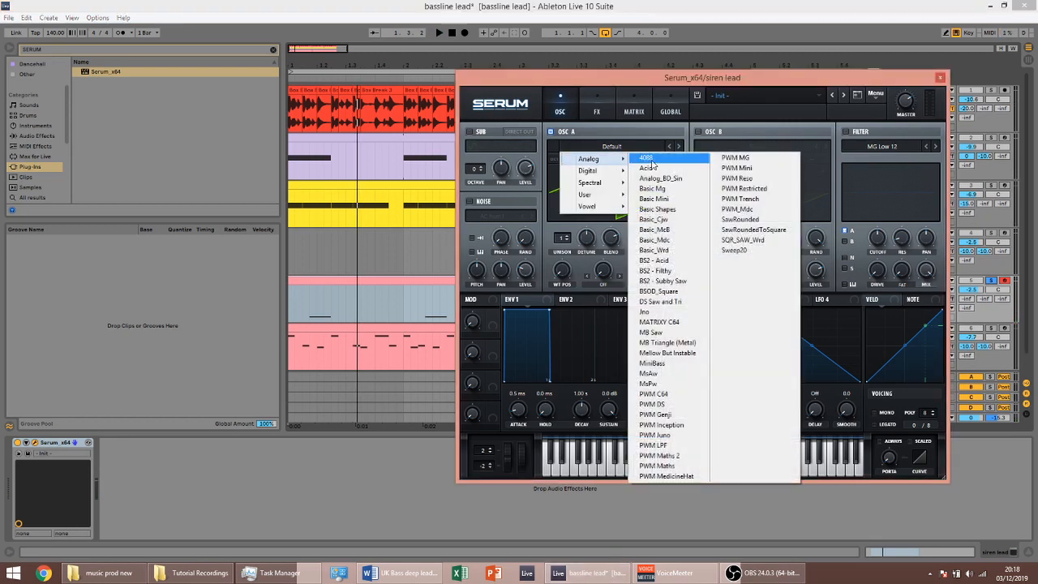
pyautogui.click(665, 213)
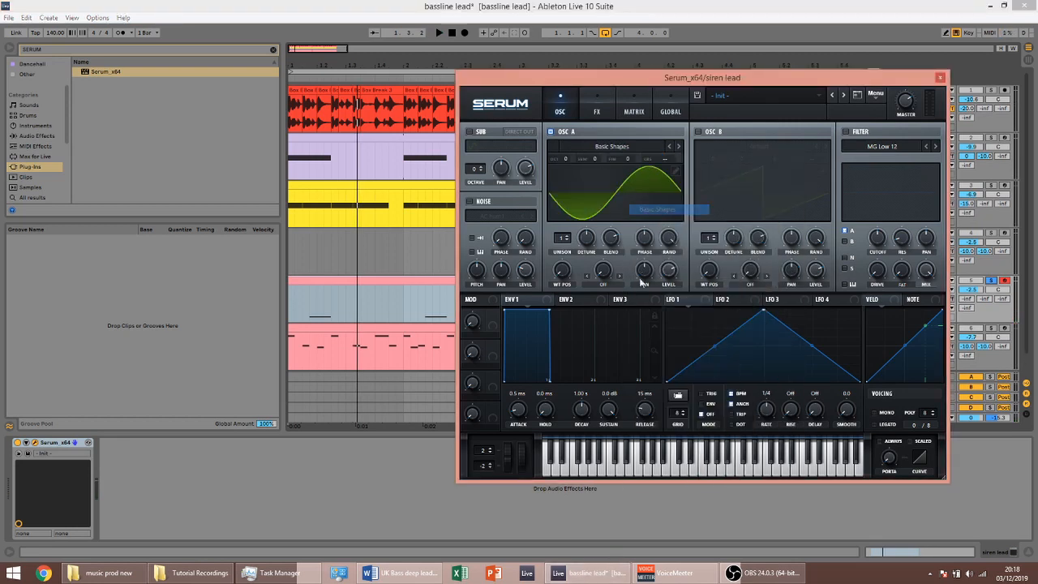
pyautogui.moveTo(567, 282); pyautogui.dragTo(574, 220)
pyautogui.press('space')
pyautogui.press('space')
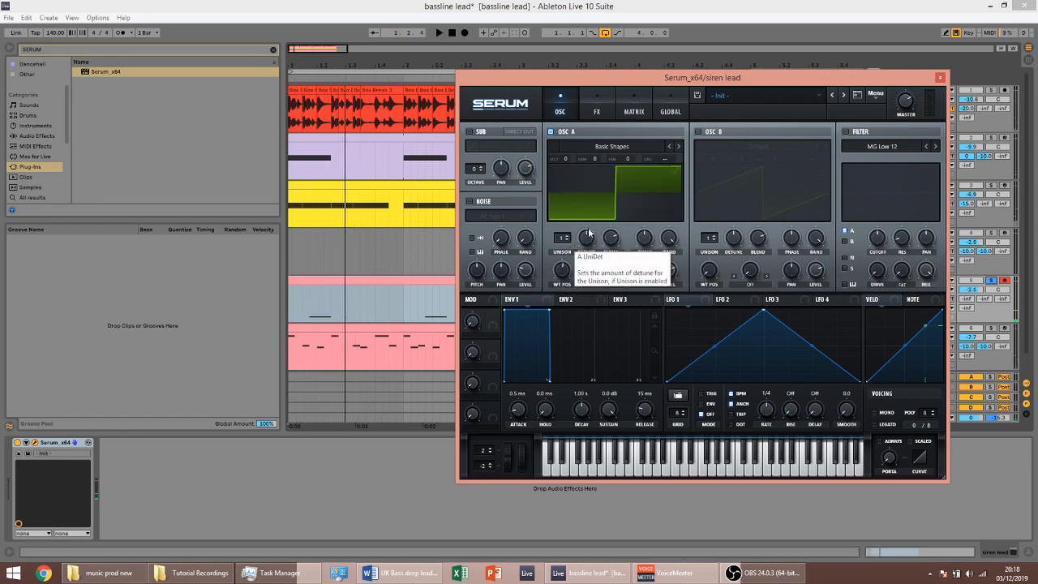
# Set oscillator A to 7 unison voices and octave -2, auditioning the sound
pyautogui.moveTo(570, 237); pyautogui.dragTo(577, 188)
pyautogui.press('space')
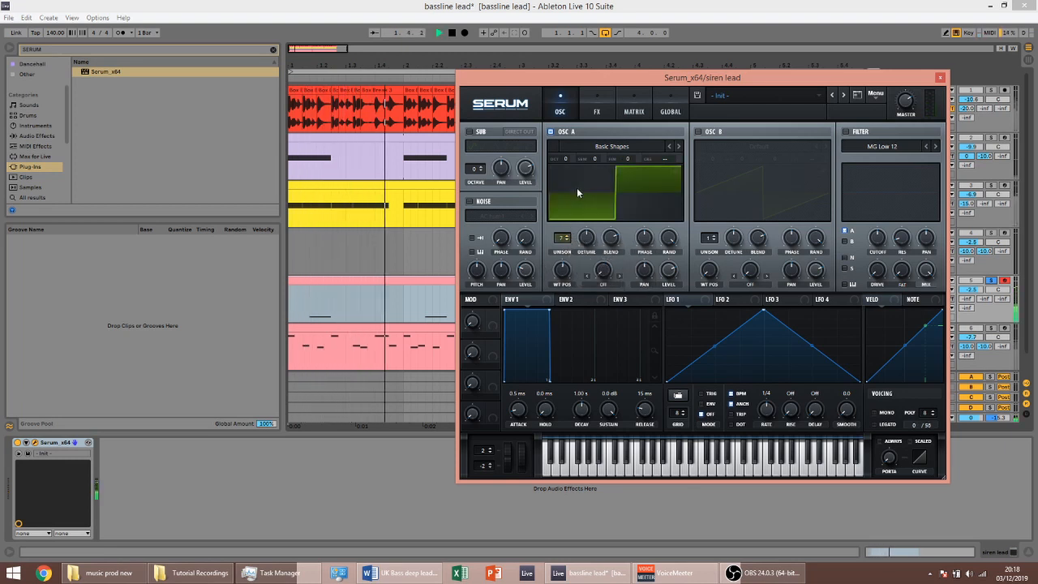
pyautogui.press('space')
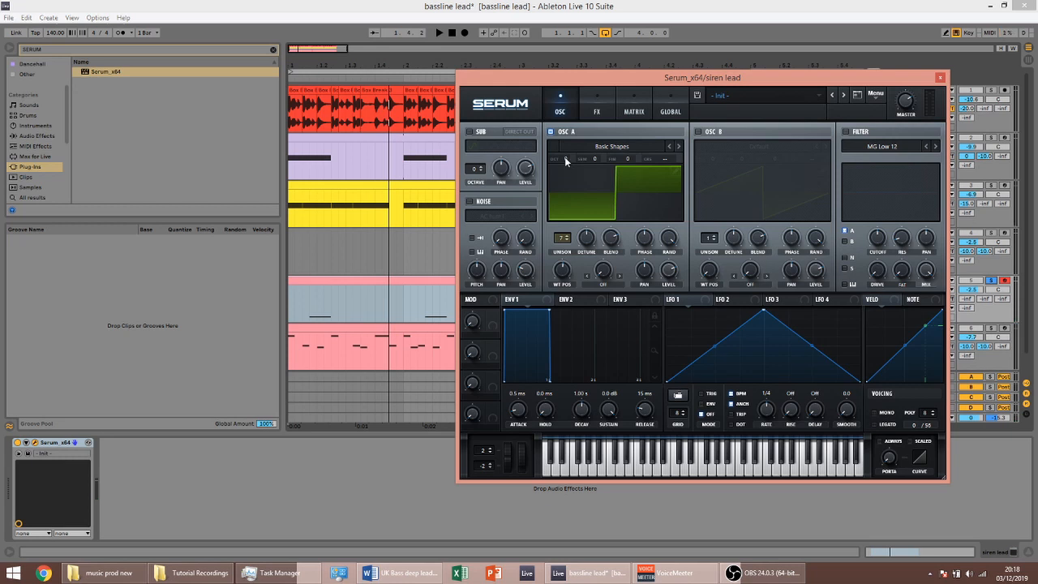
pyautogui.moveTo(565, 159)
pyautogui.moveTo(573, 191); pyautogui.dragTo(572, 196)
pyautogui.press('space')
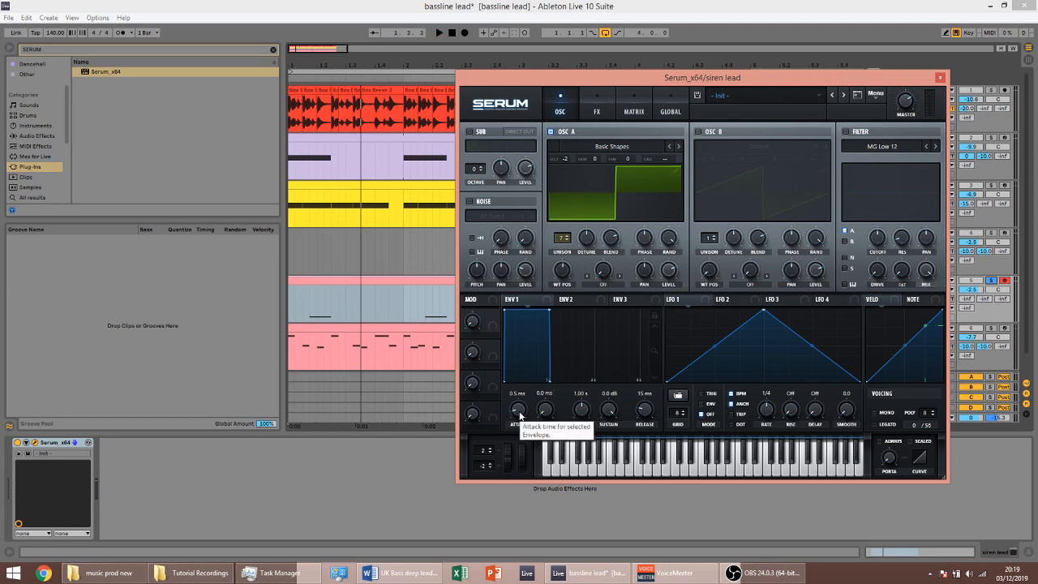
# Shape envelope 1 with a 34 ms attack, 1.78 s decay, sustain at -oo dB and 48 ms release
pyautogui.moveTo(520, 415); pyautogui.dragTo(523, 399)
pyautogui.press('space')
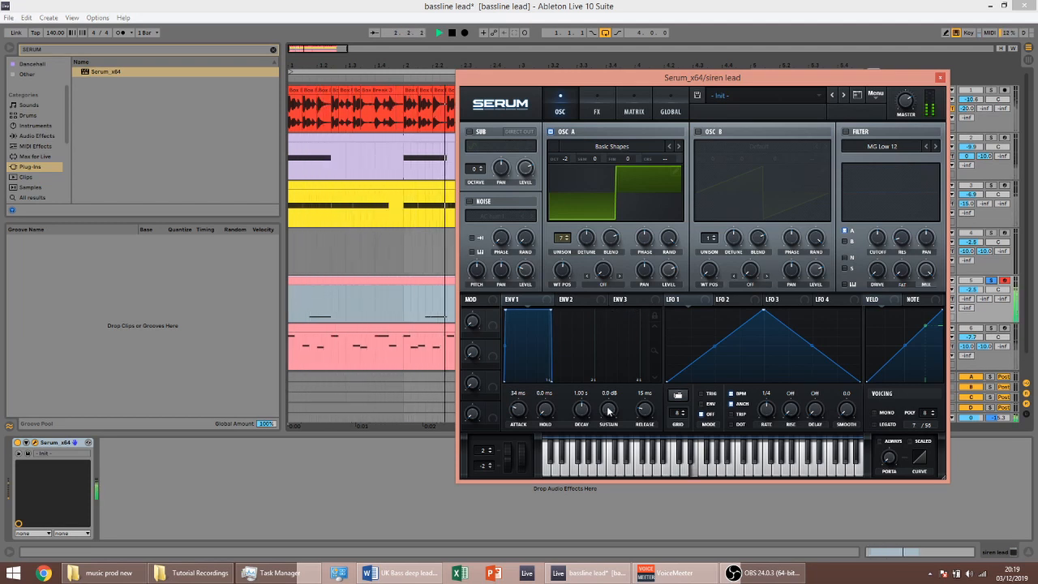
pyautogui.moveTo(608, 411); pyautogui.dragTo(615, 535)
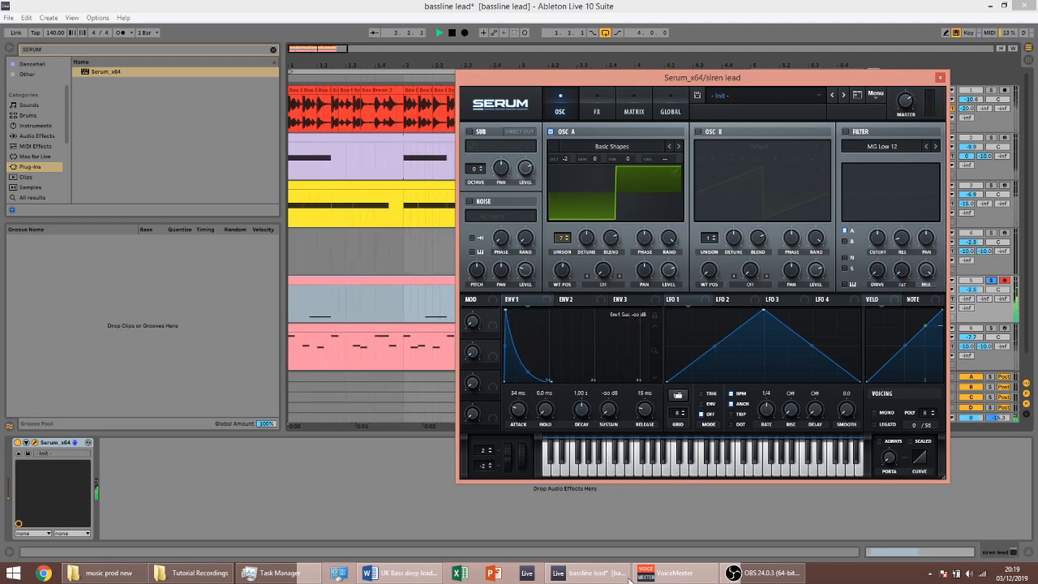
pyautogui.moveTo(583, 414); pyautogui.dragTo(657, 405)
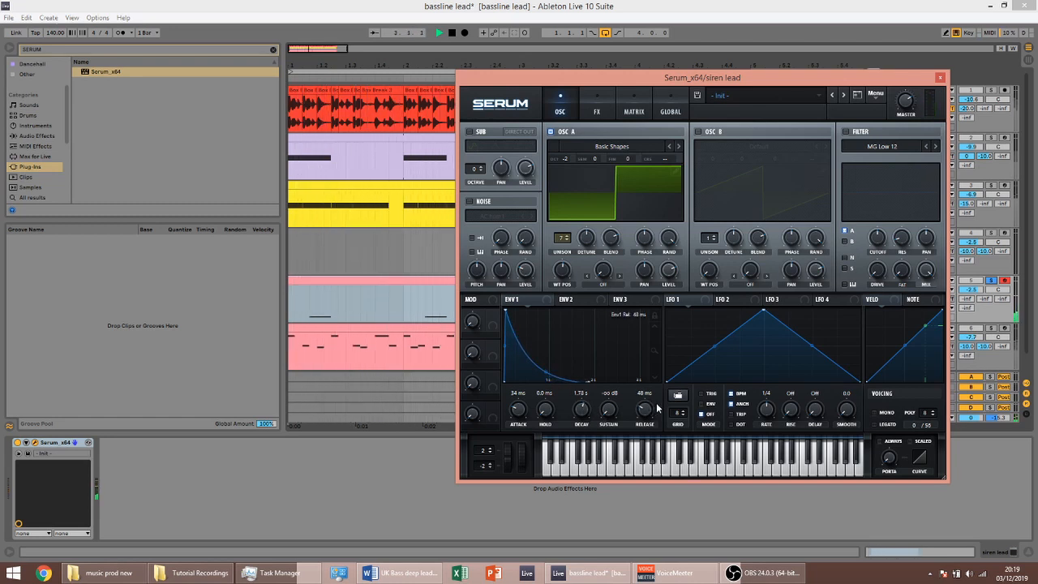
pyautogui.press('space')
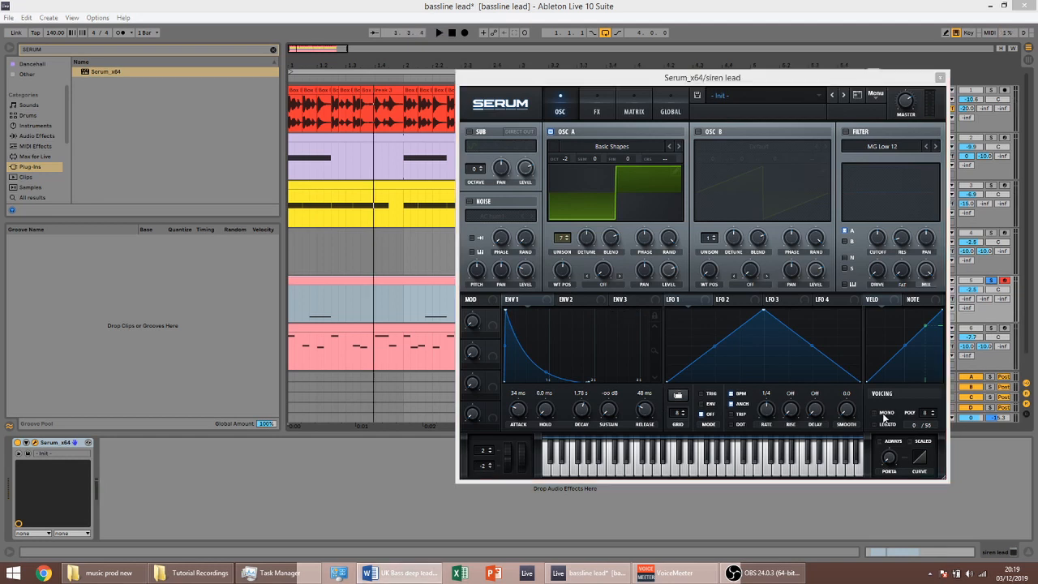
# Switch the Serum voicing to mono and audition the patch
pyautogui.click(883, 416)
pyautogui.press('space')
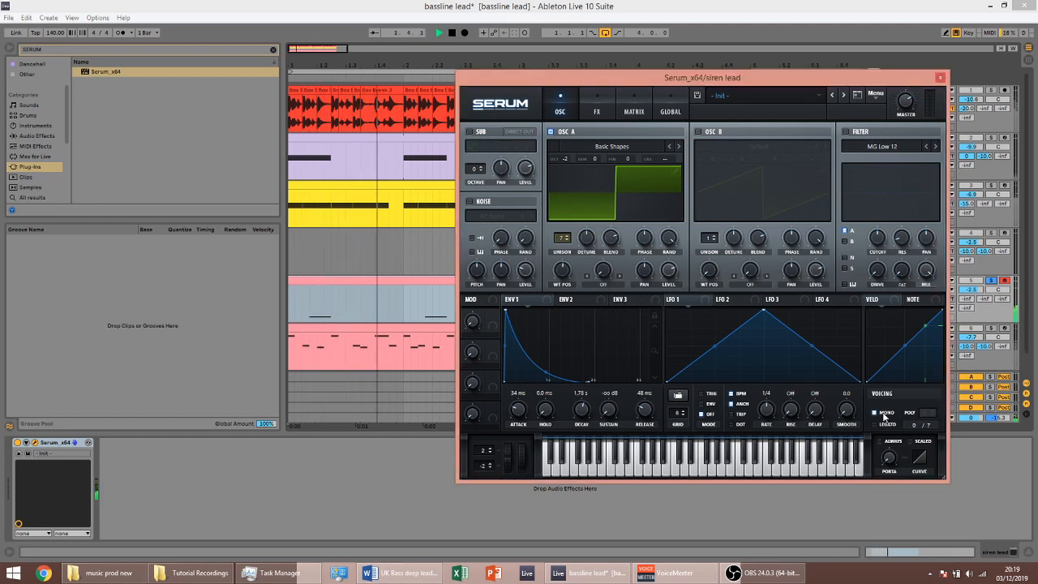
pyautogui.press('space')
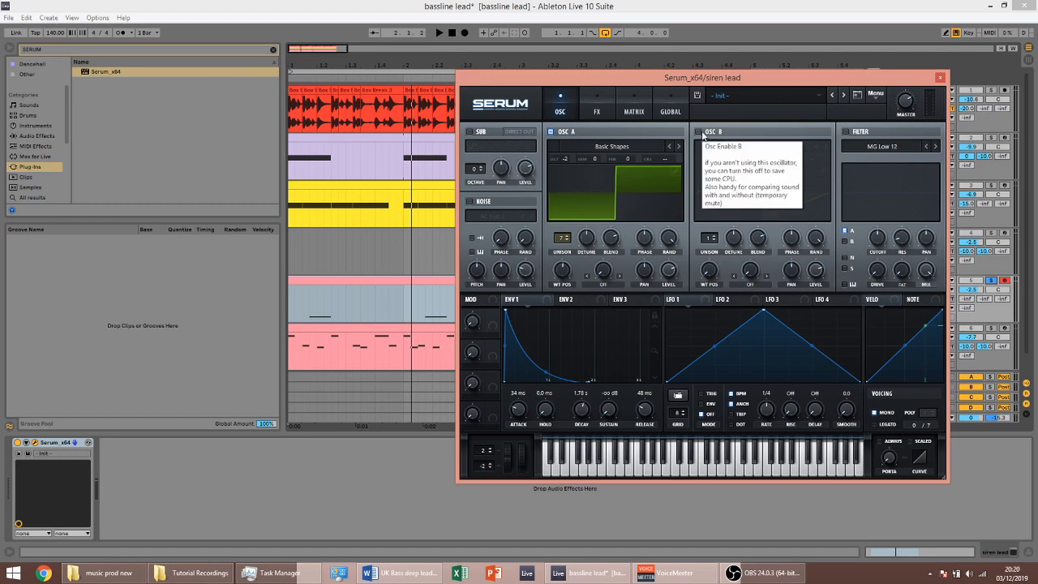
# Enable oscillator B at a reduced level with the Basic Shapes square wave and 7 unison voices
pyautogui.click(698, 132)
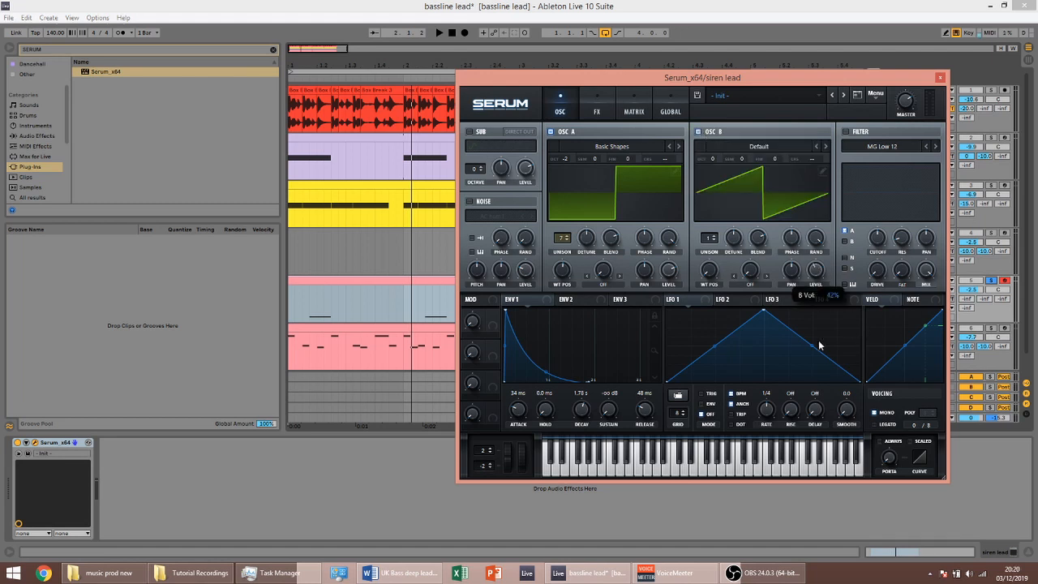
pyautogui.click(759, 147)
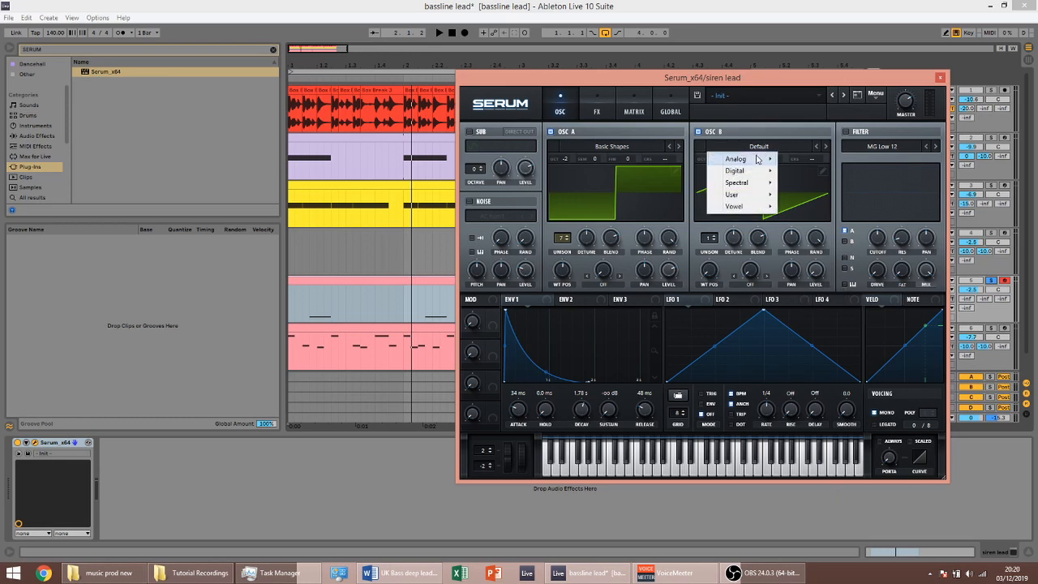
pyautogui.moveTo(759, 159)
pyautogui.click(819, 210)
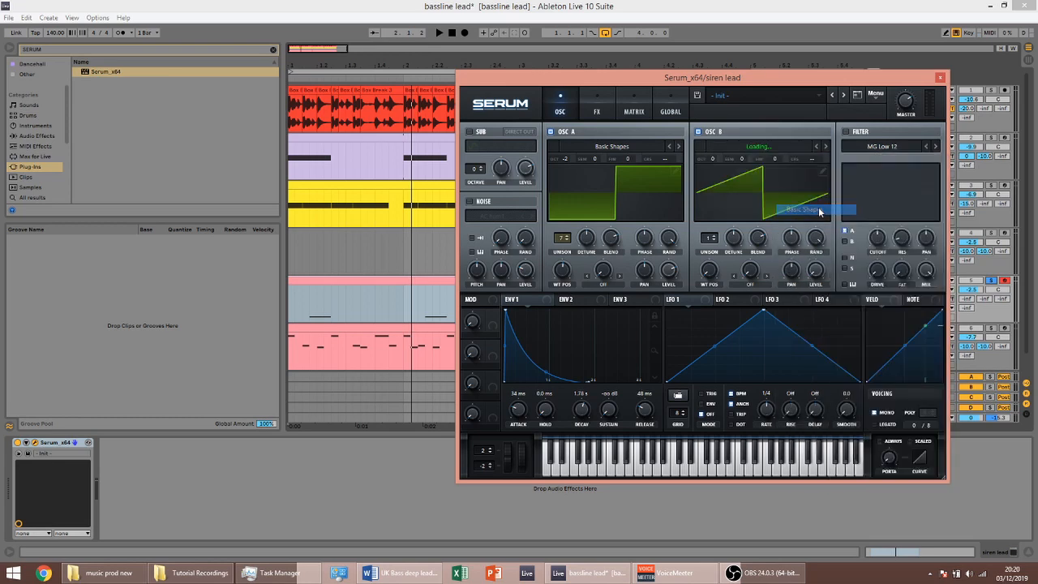
pyautogui.moveTo(708, 270); pyautogui.dragTo(721, 223)
pyautogui.click(716, 235)
pyautogui.scroll(3, 716, 237)
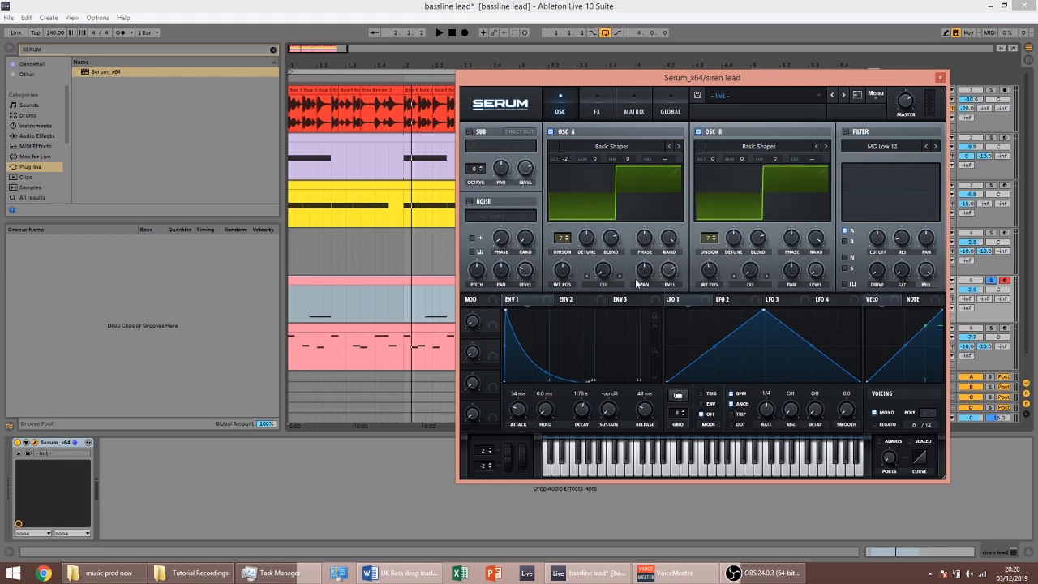
# Set oscillator A's warp mode to FM (from B) and raise the warp amount to about 61% during playback
pyautogui.click(612, 287)
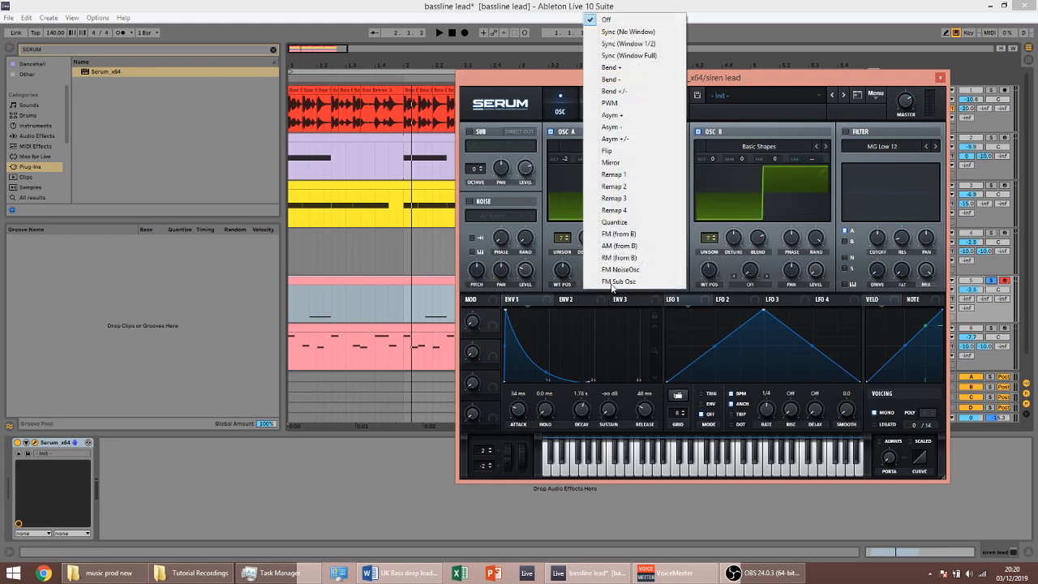
pyautogui.click(626, 234)
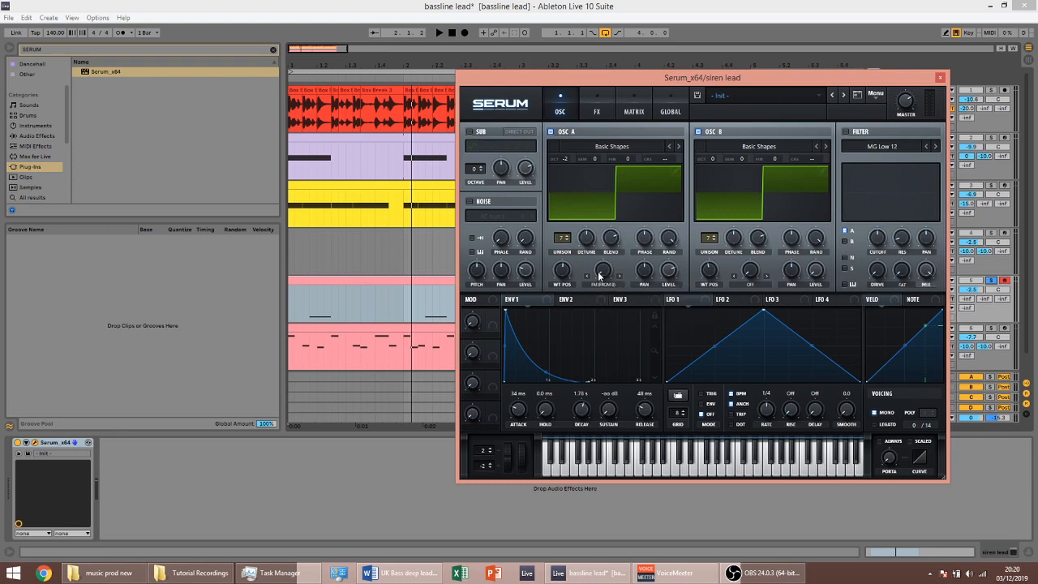
pyautogui.press('space')
pyautogui.moveTo(602, 267); pyautogui.dragTo(618, 248)
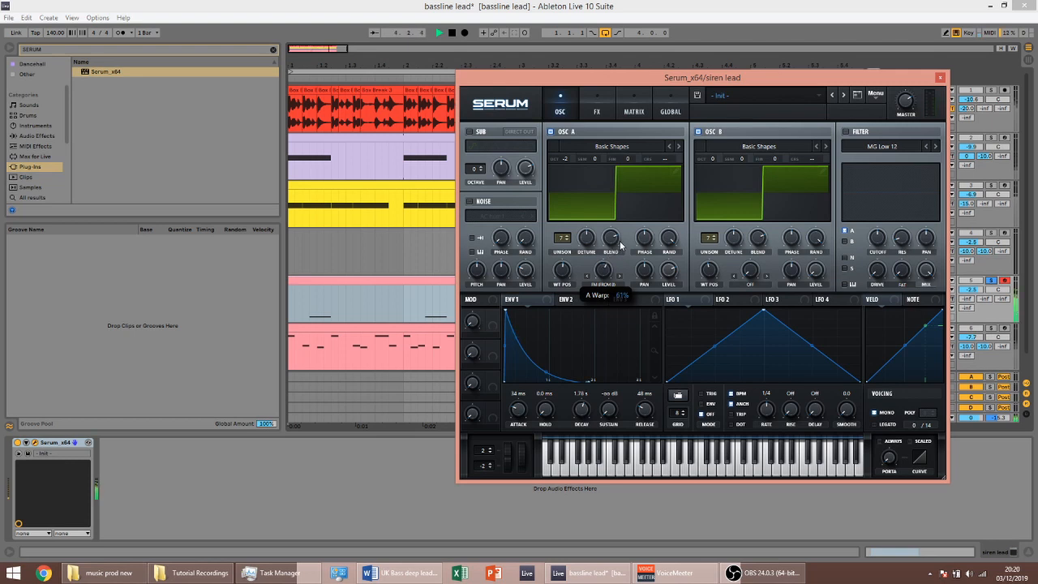
# Raise oscillator B to octave +1 and audition the FM sound
pyautogui.press('space')
pyautogui.moveTo(713, 159); pyautogui.dragTo(714, 146)
pyautogui.press('space')
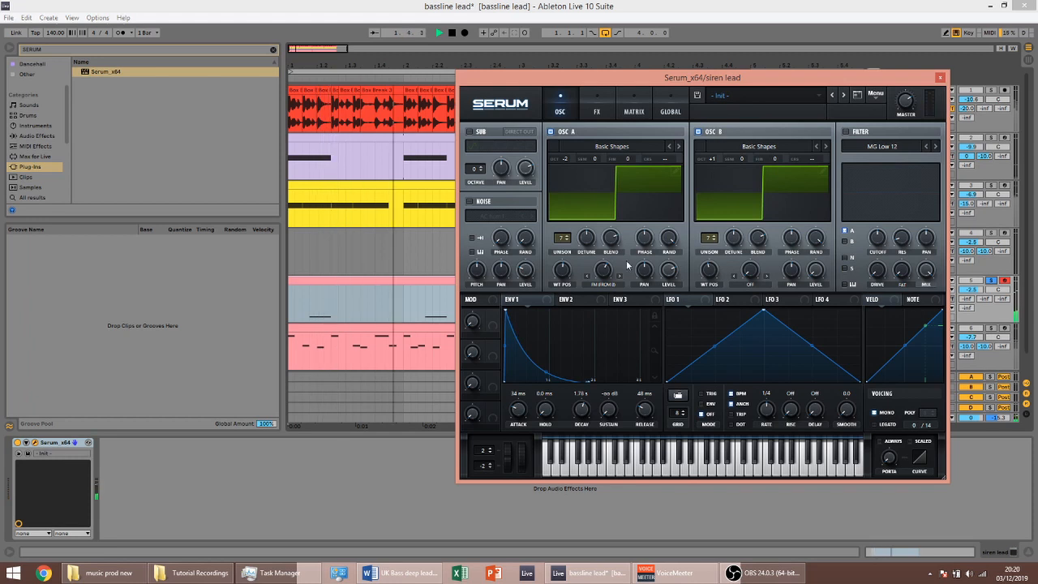
pyautogui.click(157, 434)
pyautogui.press('space')
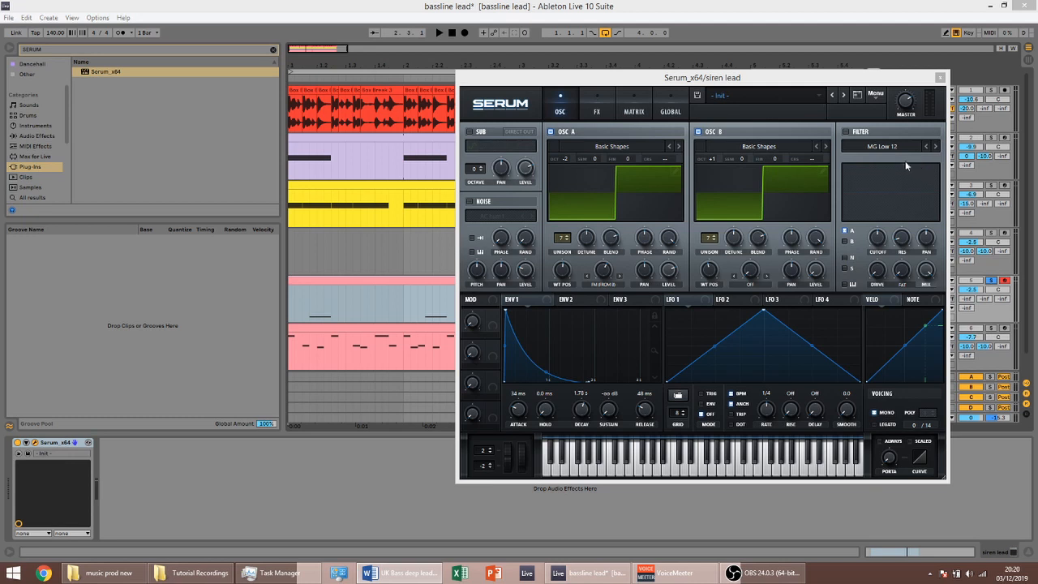
# Enable the Serum filter with the MG Low 12 type and audition the patch
pyautogui.click(846, 132)
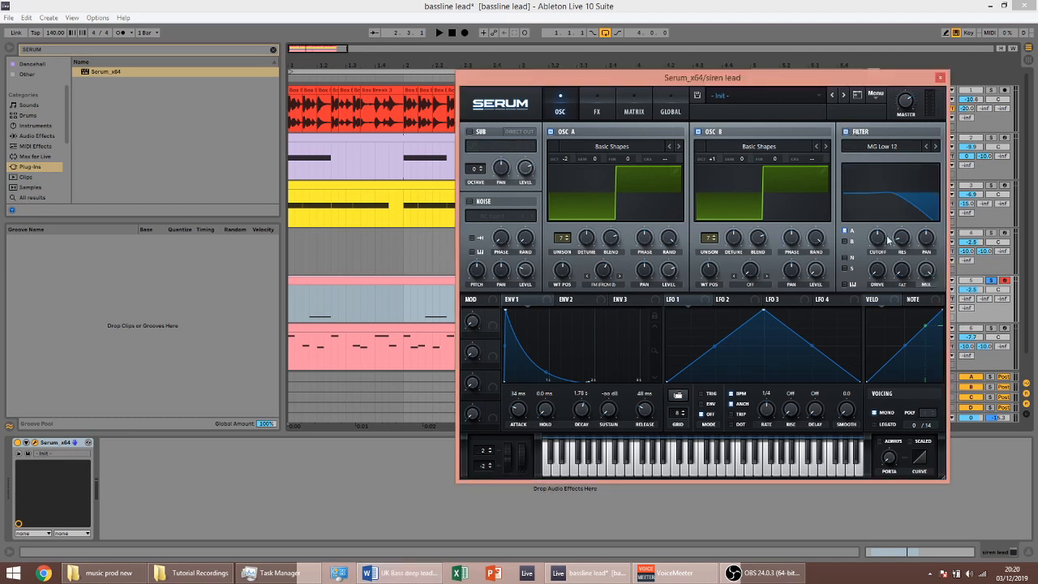
pyautogui.press('space')
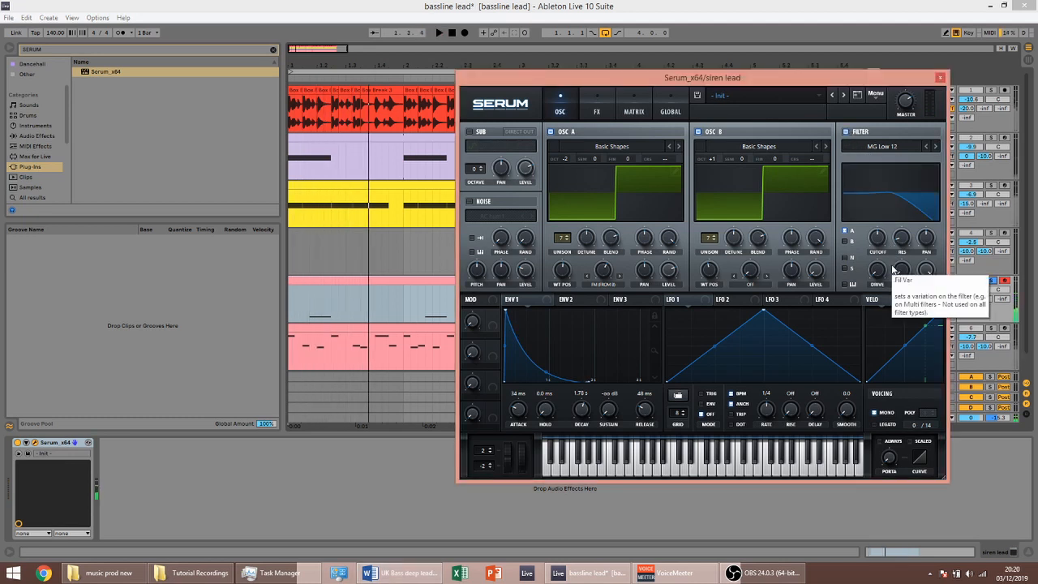
pyautogui.hotkey('alt', 'Tab')
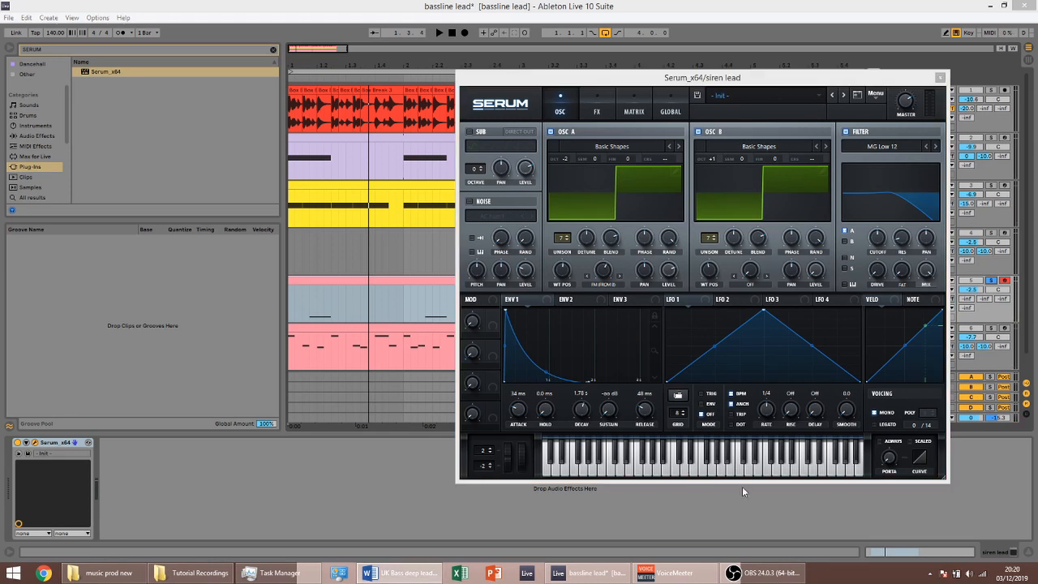
# Set LFO 1 to envelope mode at rate 1/2 with an earlier peak, and route it to the lowered filter cutoff at about 49
pyautogui.click(702, 404)
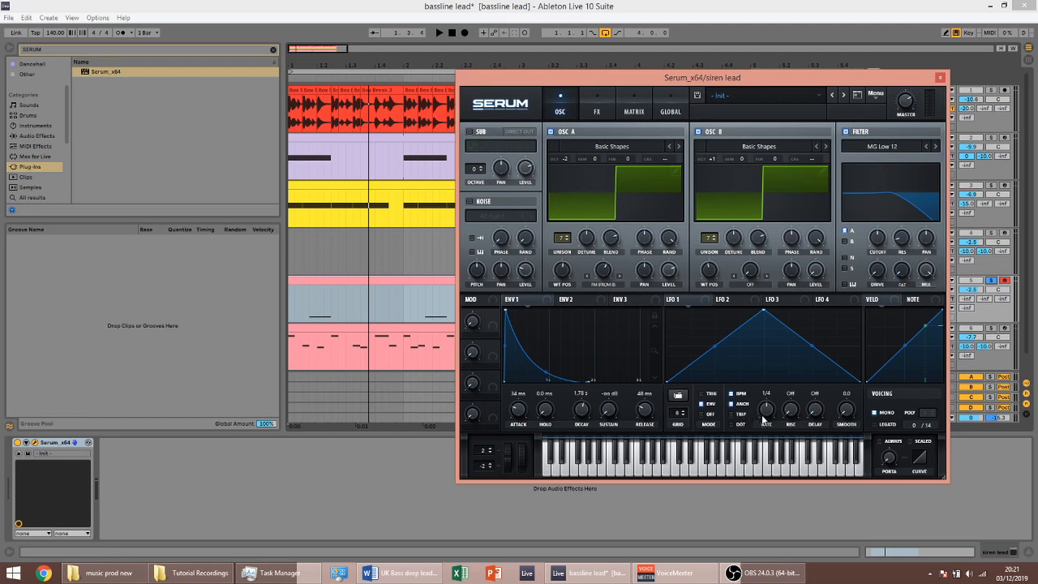
pyautogui.moveTo(762, 412); pyautogui.dragTo(762, 423)
pyautogui.moveTo(764, 309); pyautogui.dragTo(877, 256)
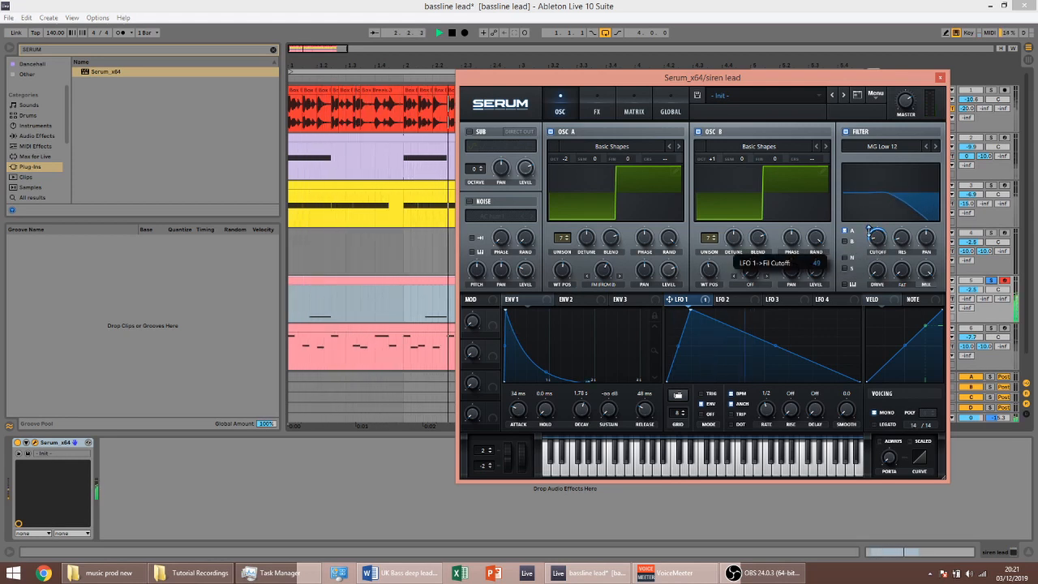
pyautogui.moveTo(876, 242); pyautogui.dragTo(875, 244)
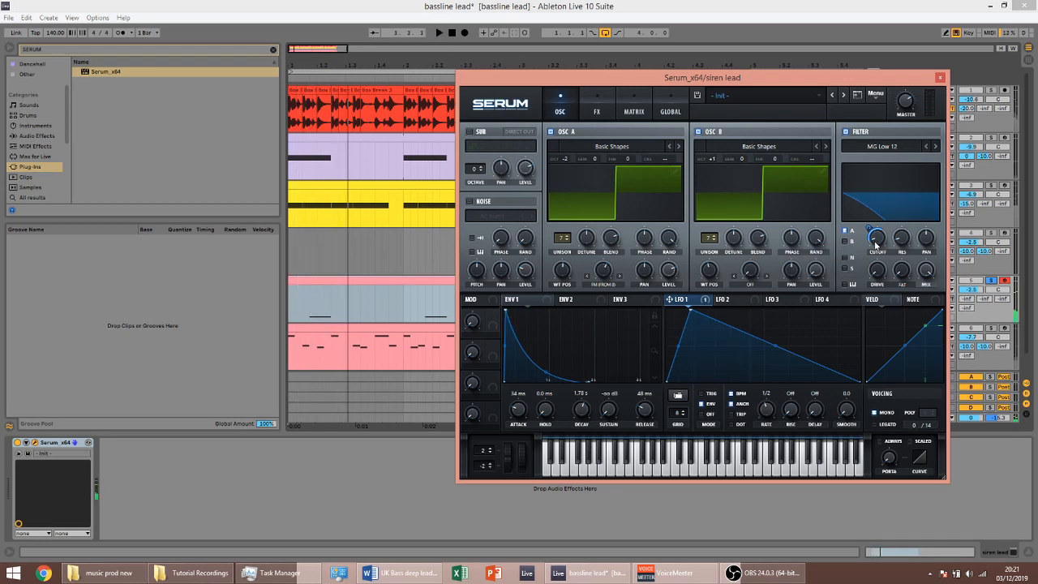
# Close the Serum window and audition the siren lead from the start of the loop
pyautogui.click(592, 488)
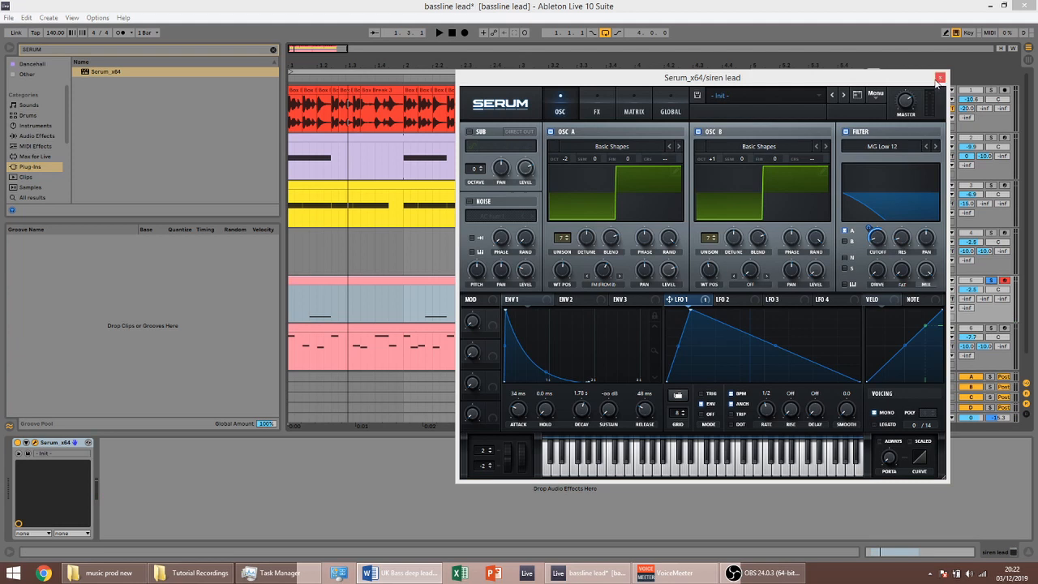
pyautogui.click(940, 78)
pyautogui.press('space')
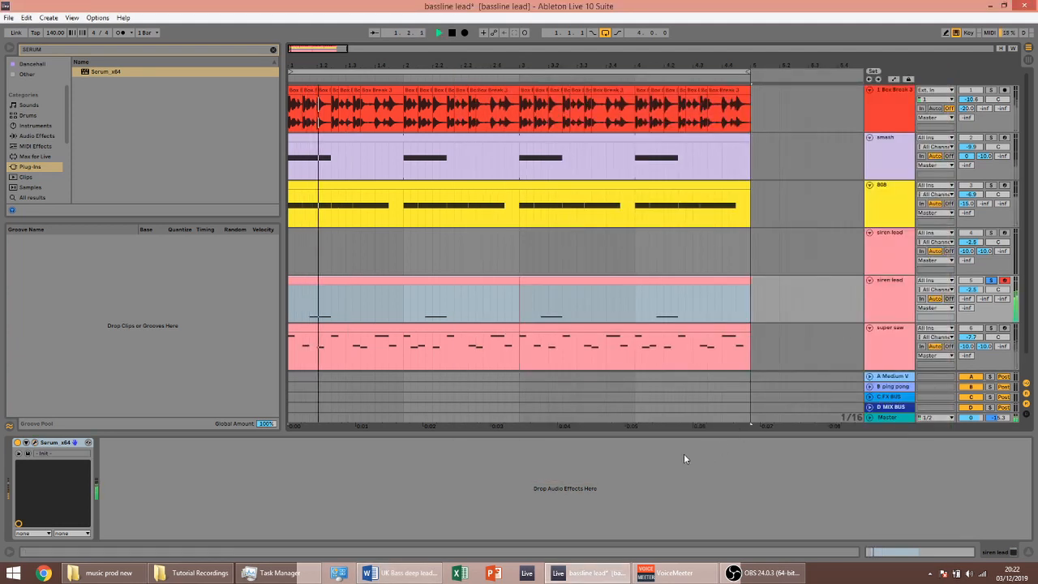
pyautogui.press('space')
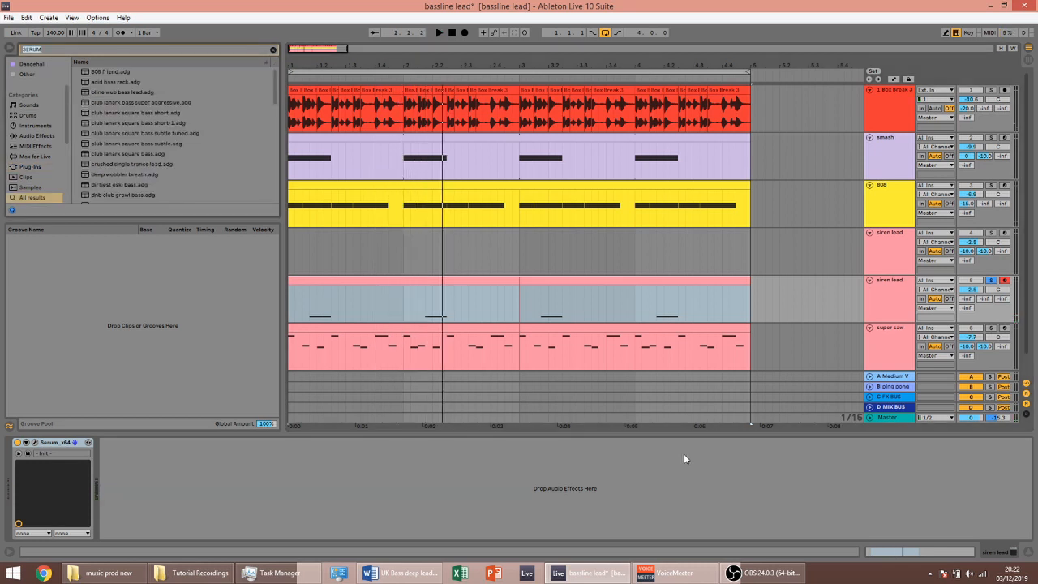
# Search the browser for "sat" and add the Saturator after Serum on the siren lead track
pyautogui.hotkey('ctrl', 'f')
pyautogui.write('sat')
pyautogui.click(98, 74)
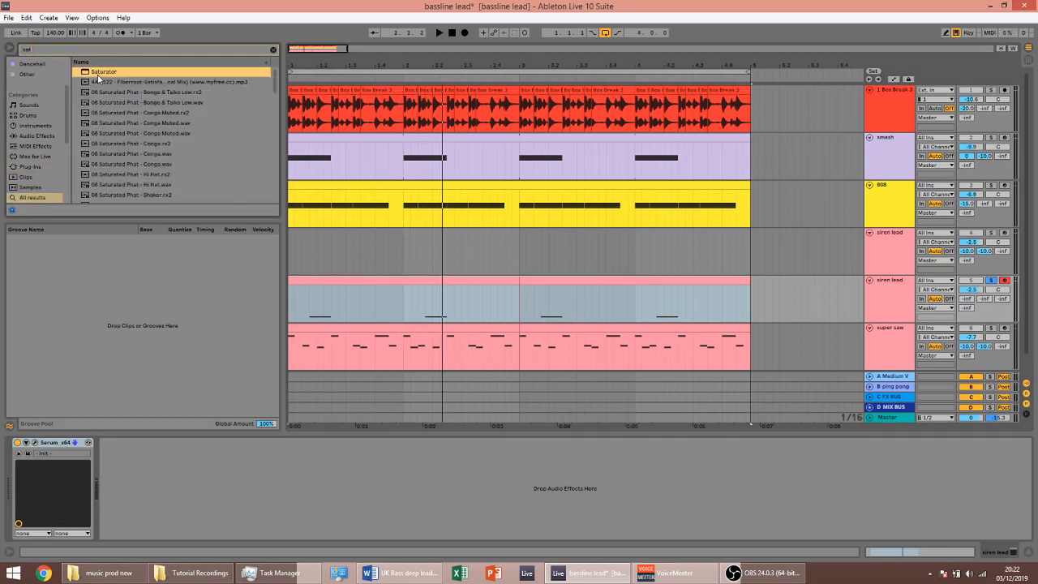
pyautogui.moveTo(98, 75); pyautogui.dragTo(256, 458)
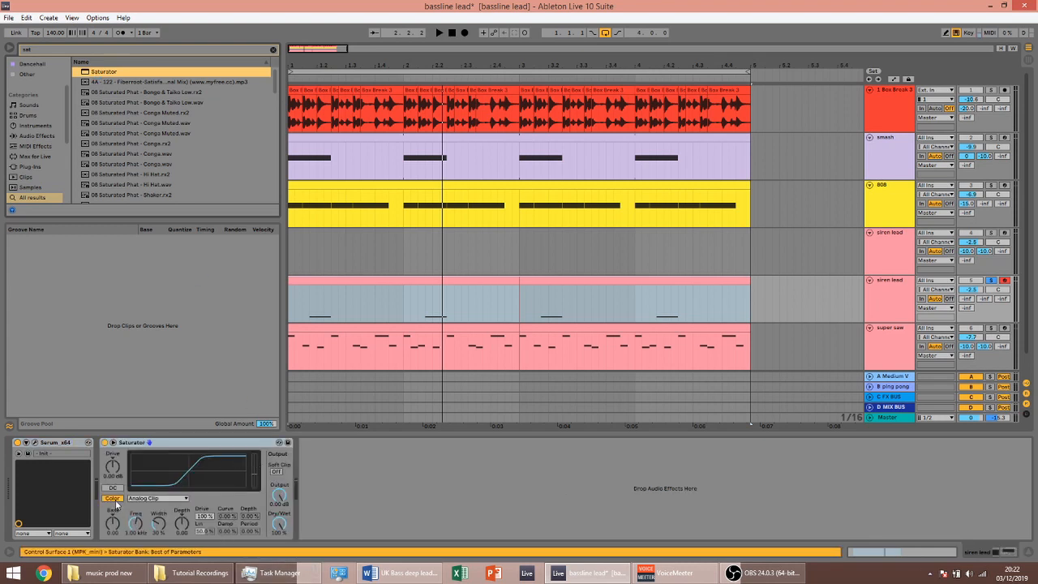
# Turn off the Saturator's Color, set its drive to 36 dB and reduce its output to about -21.7 dB during playback
pyautogui.moveTo(278, 495); pyautogui.dragTo(278, 535)
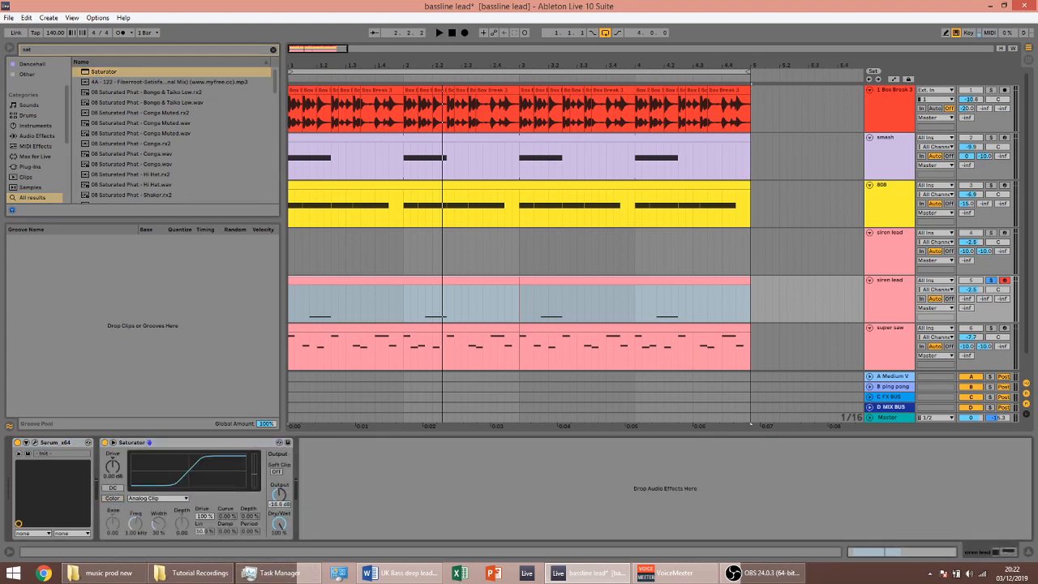
pyautogui.press('space')
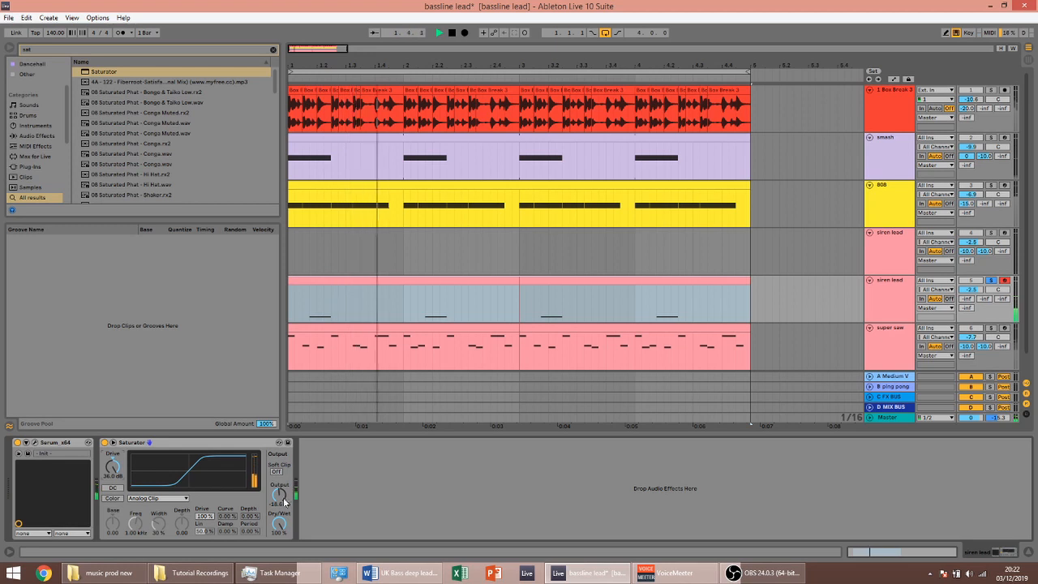
pyautogui.moveTo(284, 501); pyautogui.dragTo(283, 513)
pyautogui.press('space')
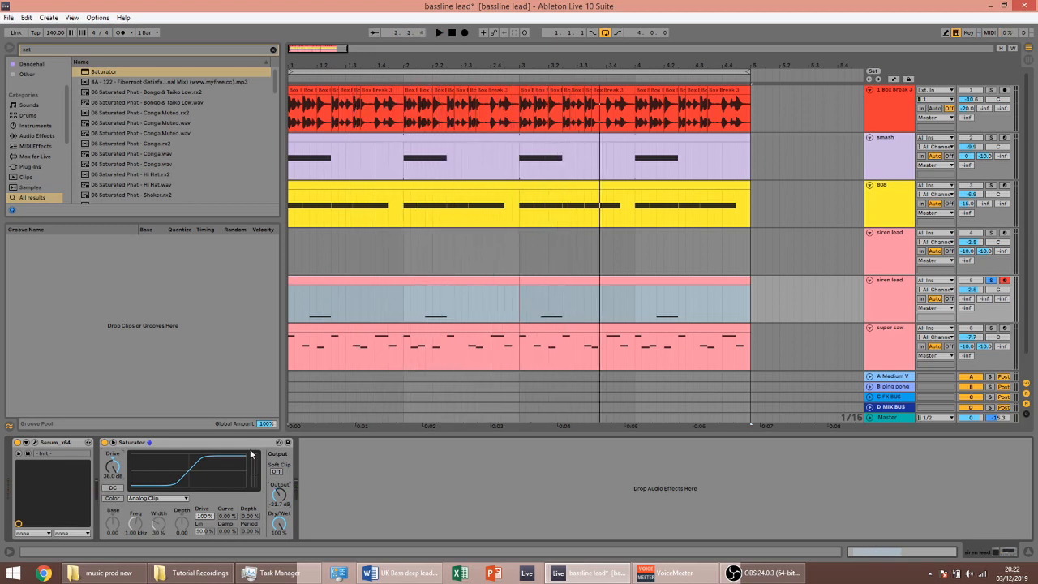
# Group the Saturator into an Audio Effect Rack and show the rack's chain list
pyautogui.click(255, 446)
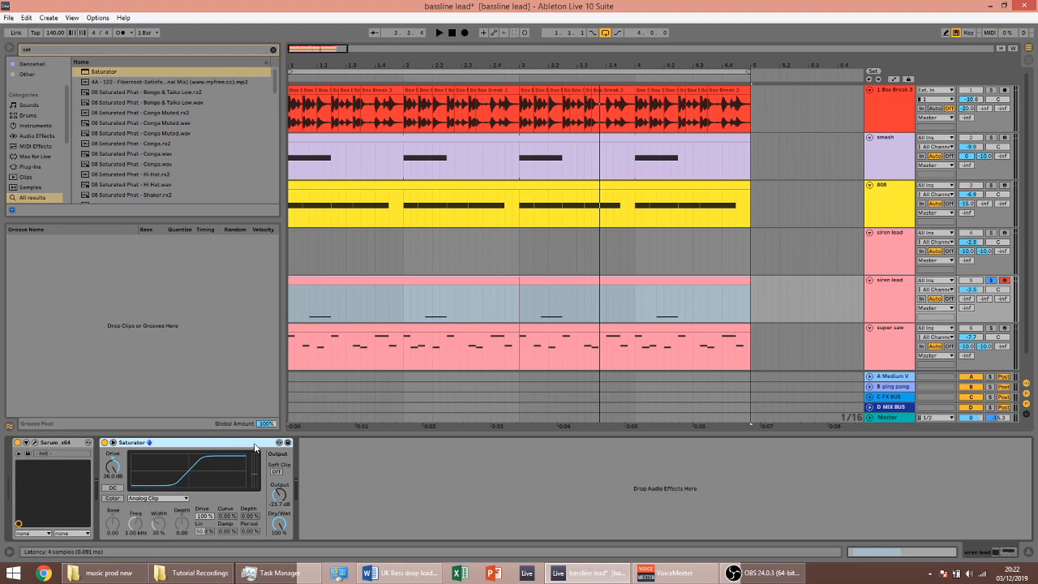
pyautogui.hotkey('ctrl', 'g')
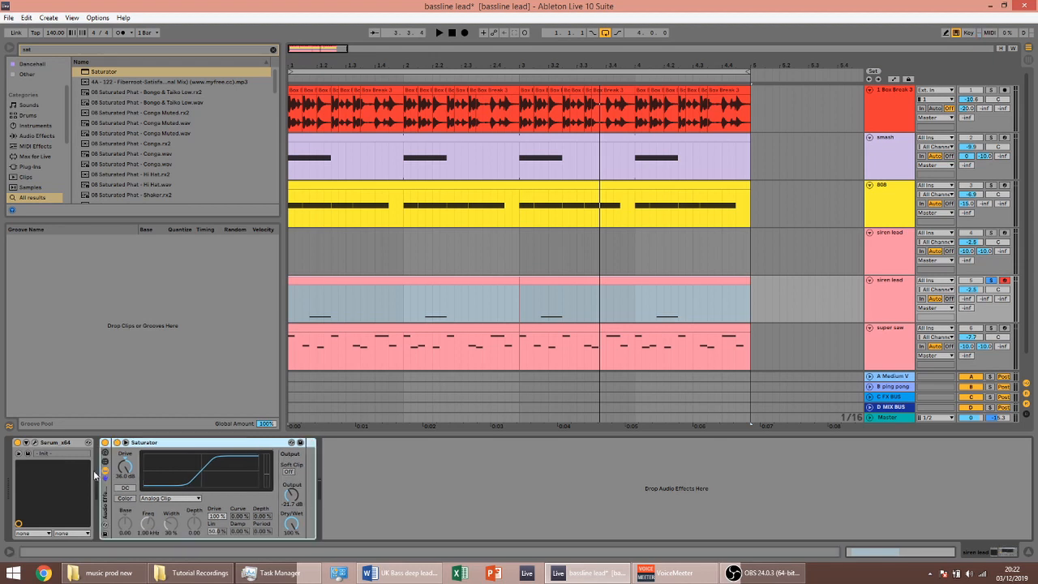
pyautogui.click(105, 462)
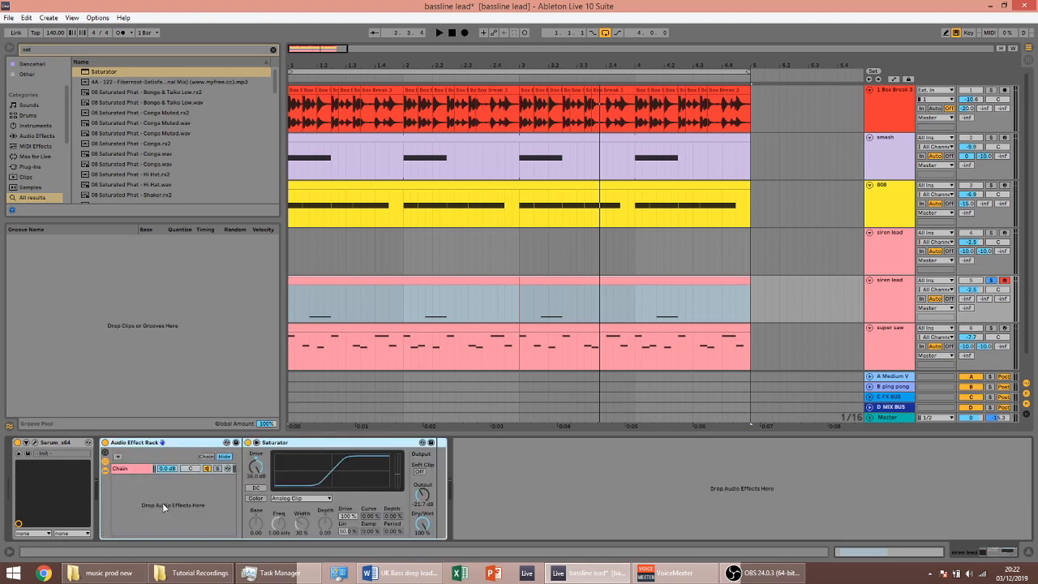
# Create a second, empty chain in the Audio Effect Rack and name it "clean"
pyautogui.click(165, 505)
pyautogui.rightClick(173, 507)
pyautogui.click(183, 512)
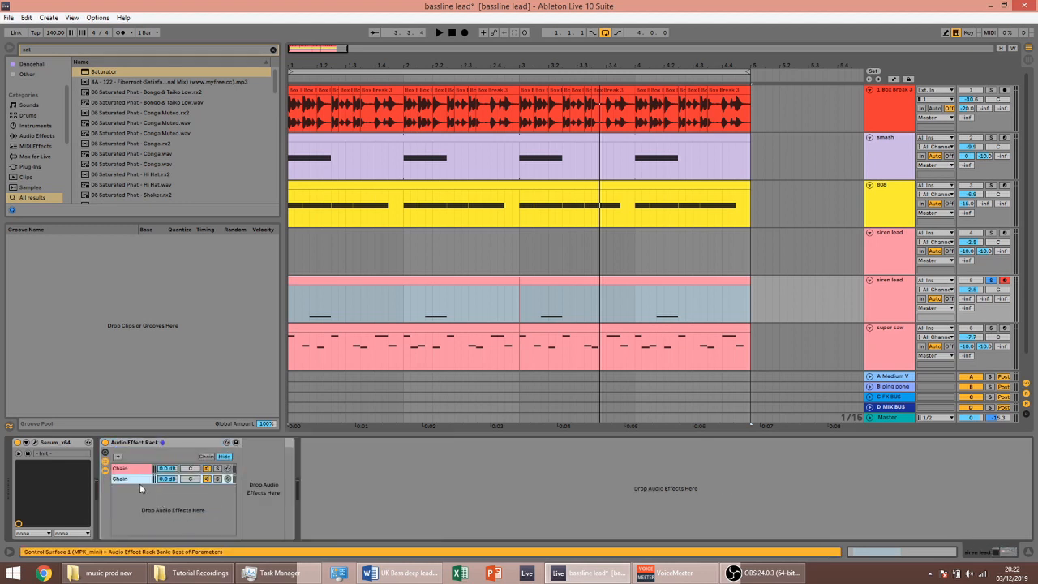
pyautogui.write('clean')
pyautogui.press('Return')
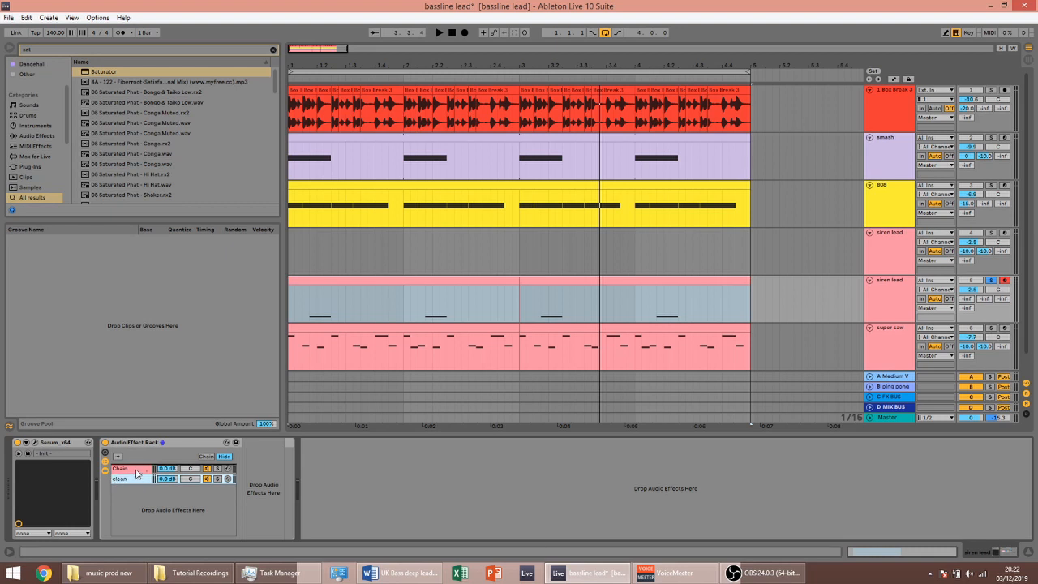
# Move the Saturator chain below the clean chain, rename it "saturated" and audition the rack
pyautogui.moveTo(137, 474); pyautogui.dragTo(130, 483)
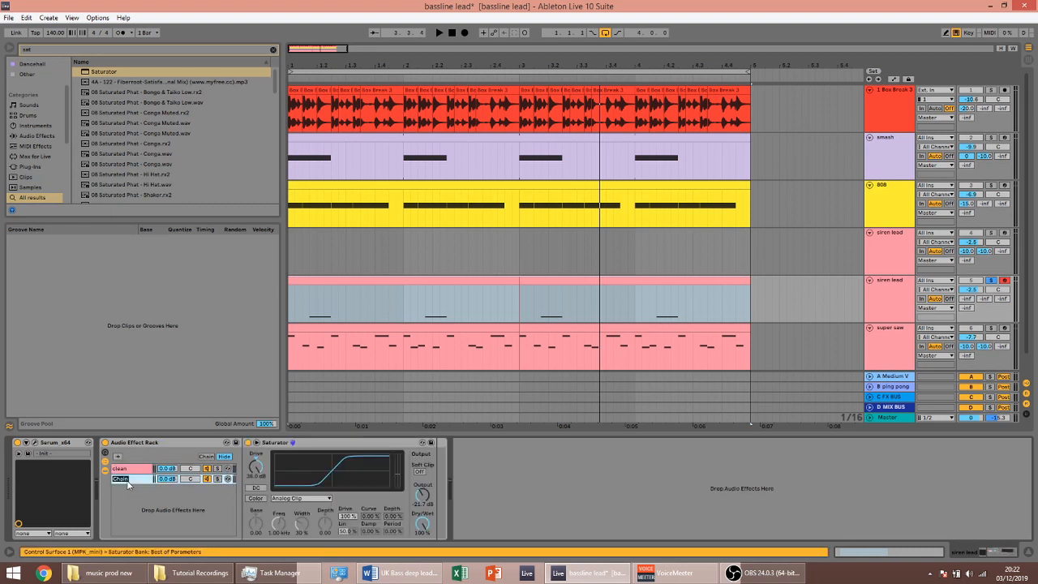
pyautogui.write('saturated')
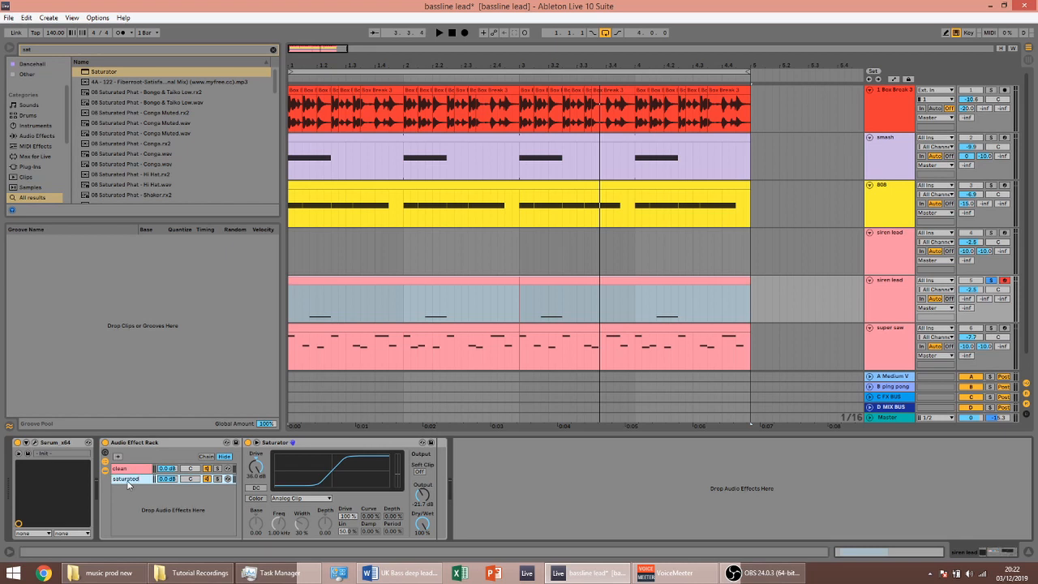
pyautogui.press('Return')
pyautogui.press('space')
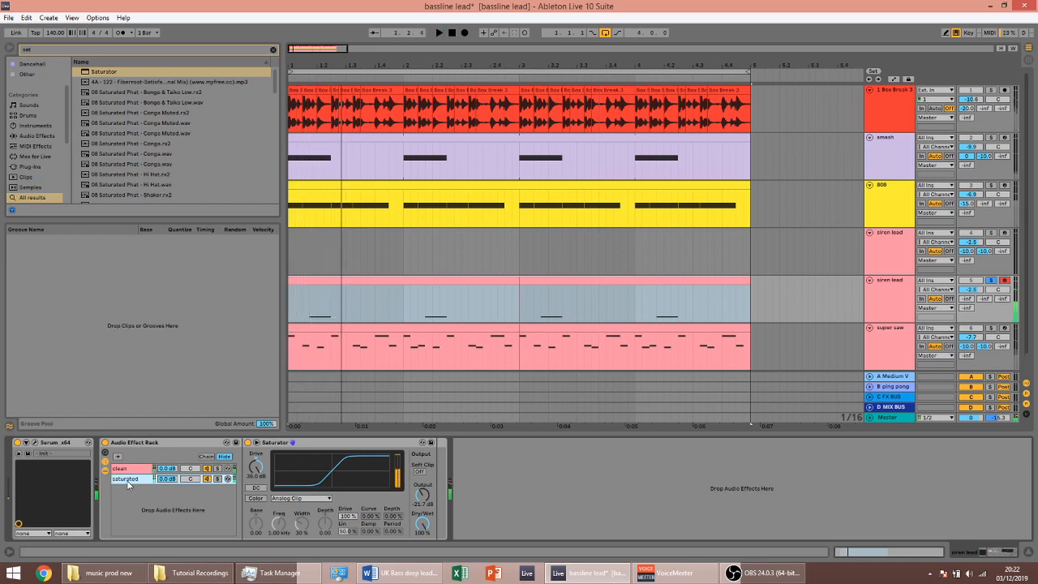
# Search the browser for "eq" and add an EQ Eight after the Saturator in the saturated chain
pyautogui.write('eq')
pyautogui.moveTo(93, 86)
pyautogui.mouseDown()
pyautogui.moveTo(483, 519)
pyautogui.moveTo(433, 496)
pyautogui.mouseUp()
pyautogui.moveTo(503, 515); pyautogui.dragTo(504, 515)
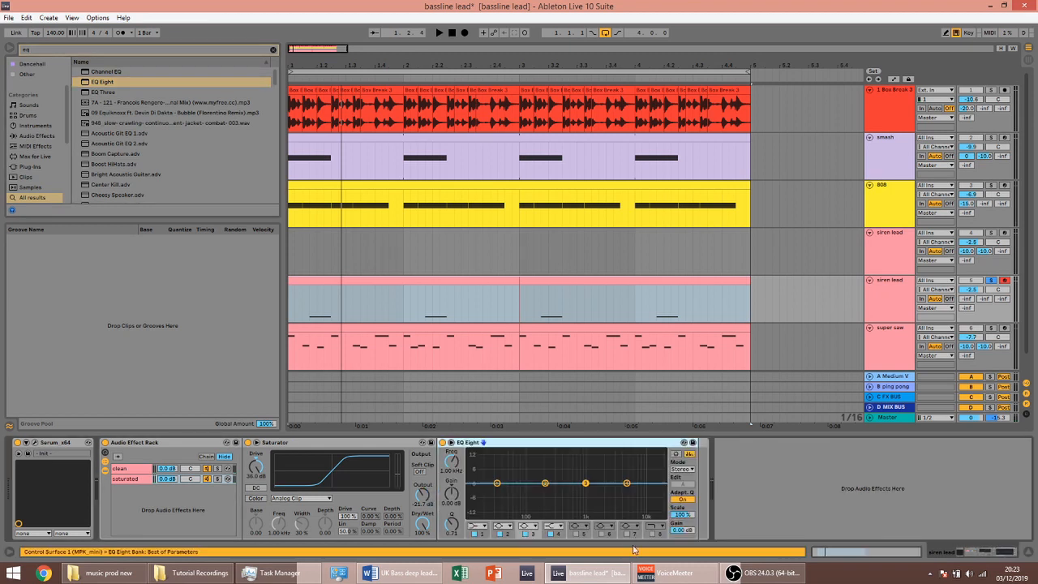
# Enable band 8 of the saturated chain's EQ Eight as a high cut and lower it to about 7.33 kHz during playback
pyautogui.press('space')
pyautogui.click(653, 535)
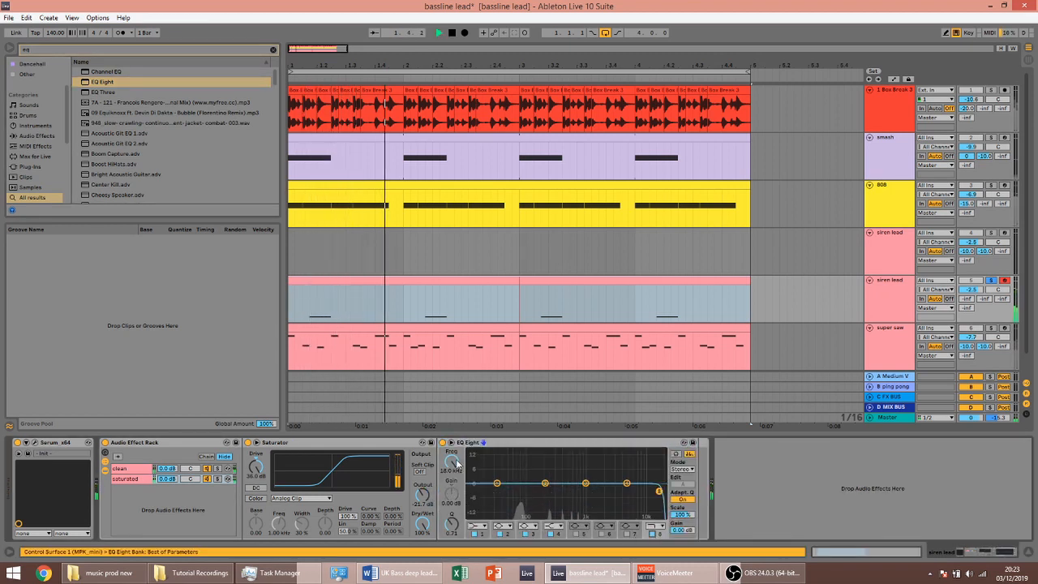
pyautogui.moveTo(651, 490); pyautogui.dragTo(635, 491)
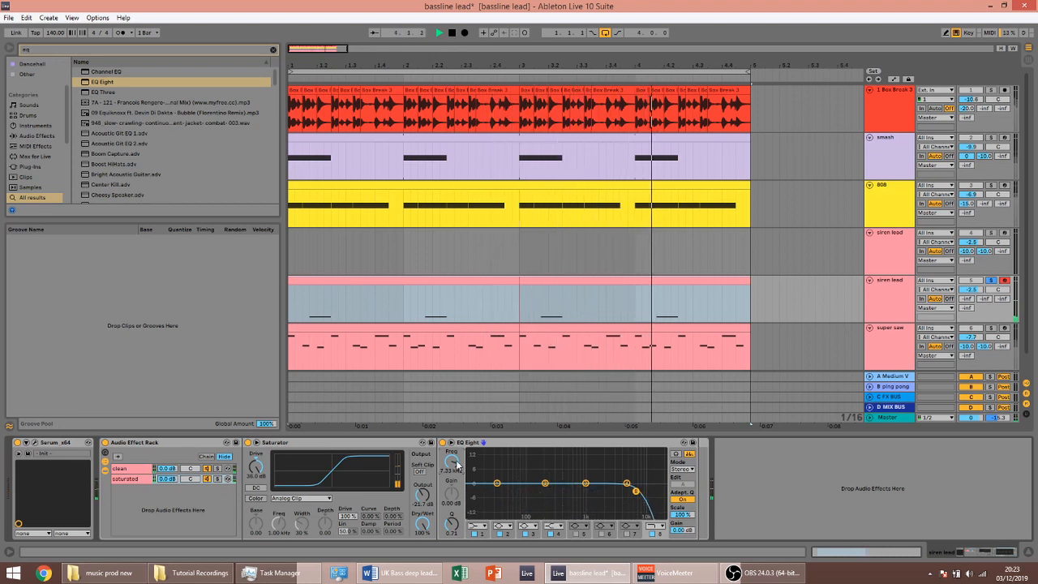
pyautogui.press('space')
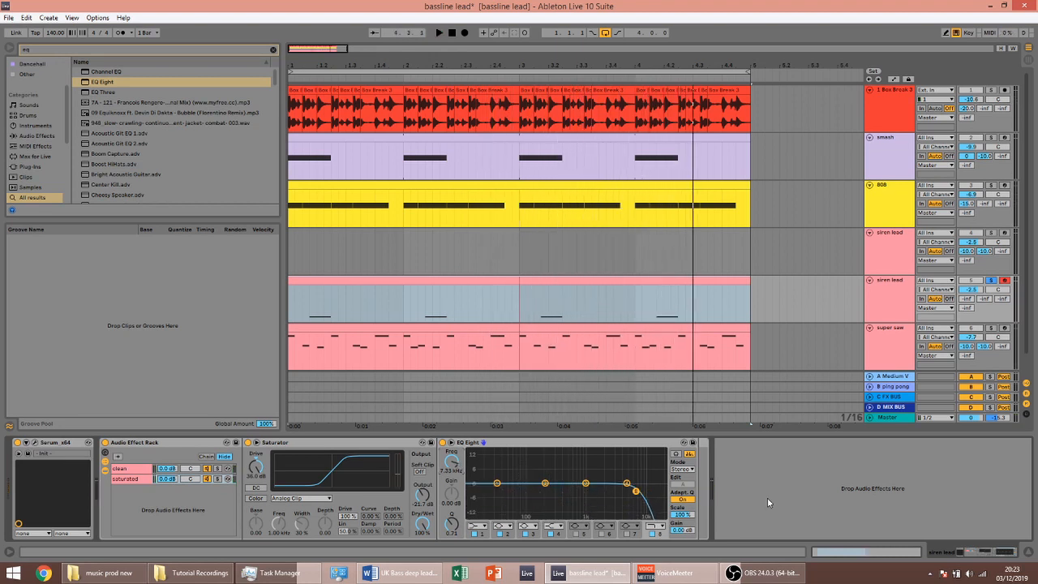
# Add another EQ Eight after the Audio Effect Rack
pyautogui.hotkey('ctrl', 'f')
pyautogui.write('eq')
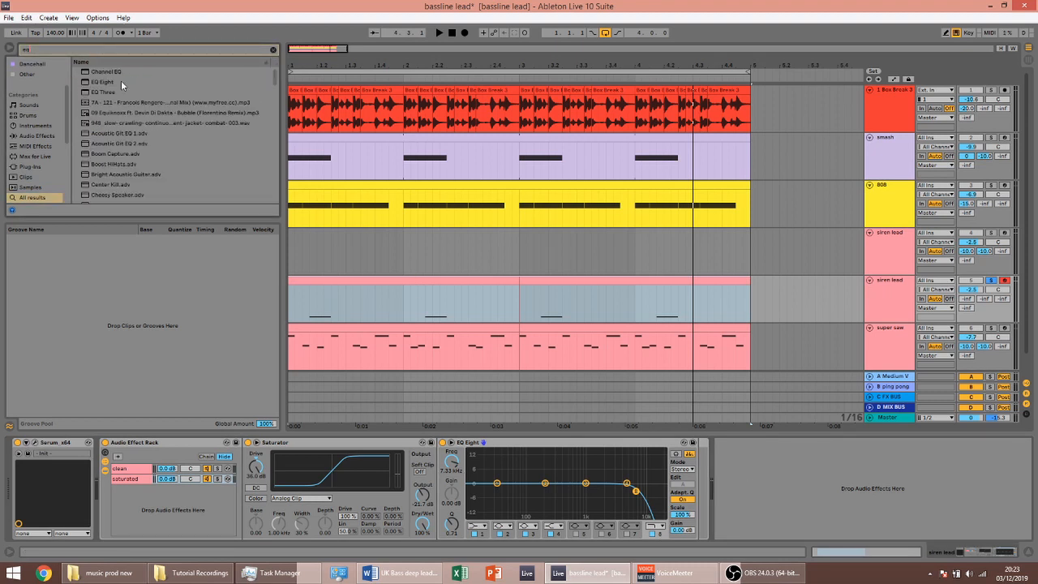
pyautogui.moveTo(121, 81); pyautogui.dragTo(831, 460)
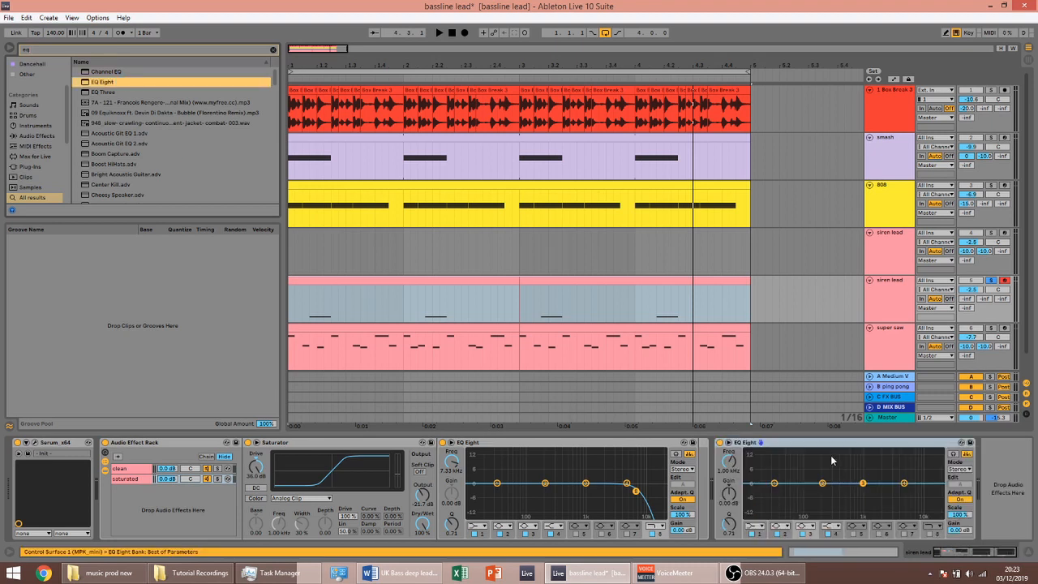
# Set band 1 of the EQ Eight after the rack to a low cut at about 415 Hz during playback
pyautogui.press('space')
pyautogui.click(756, 534)
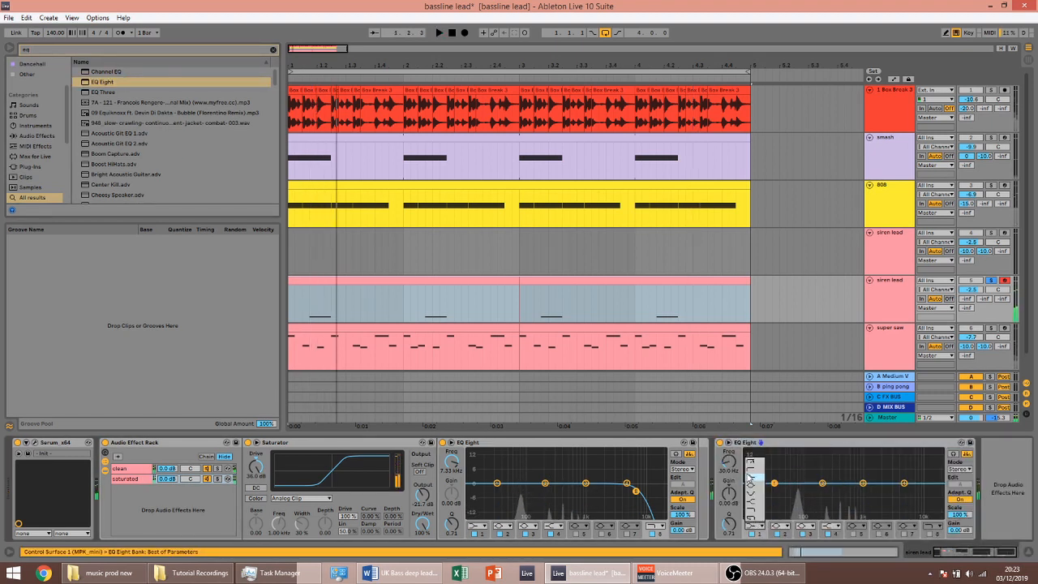
pyautogui.moveTo(720, 469); pyautogui.dragTo(720, 434)
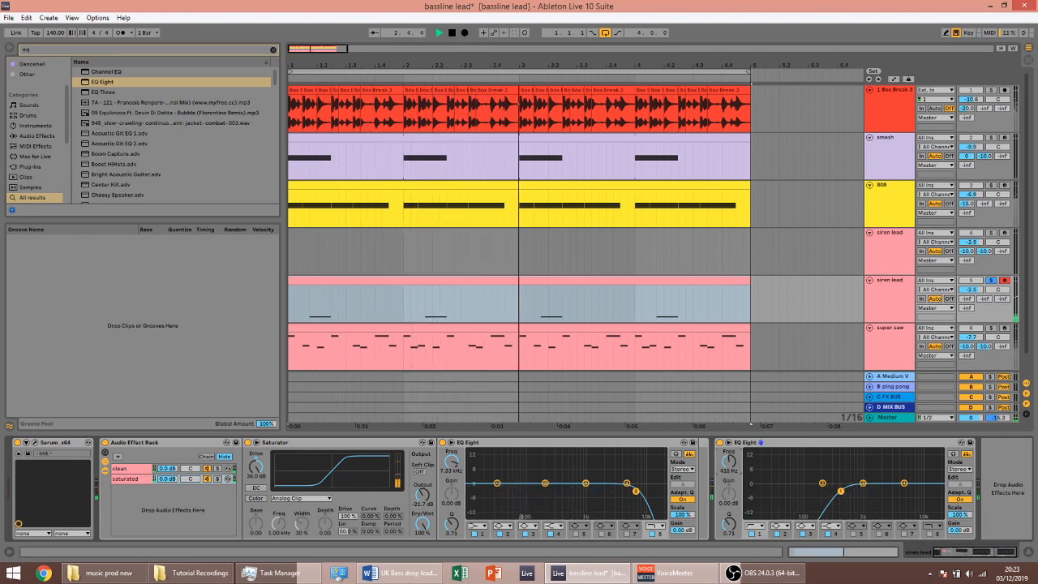
pyautogui.press('space')
# Add an EQ Three at the end of the device chain, set its FreqLow to 120 Hz and switch off its low band
pyautogui.click(111, 93)
pyautogui.doubleClick(111, 93)
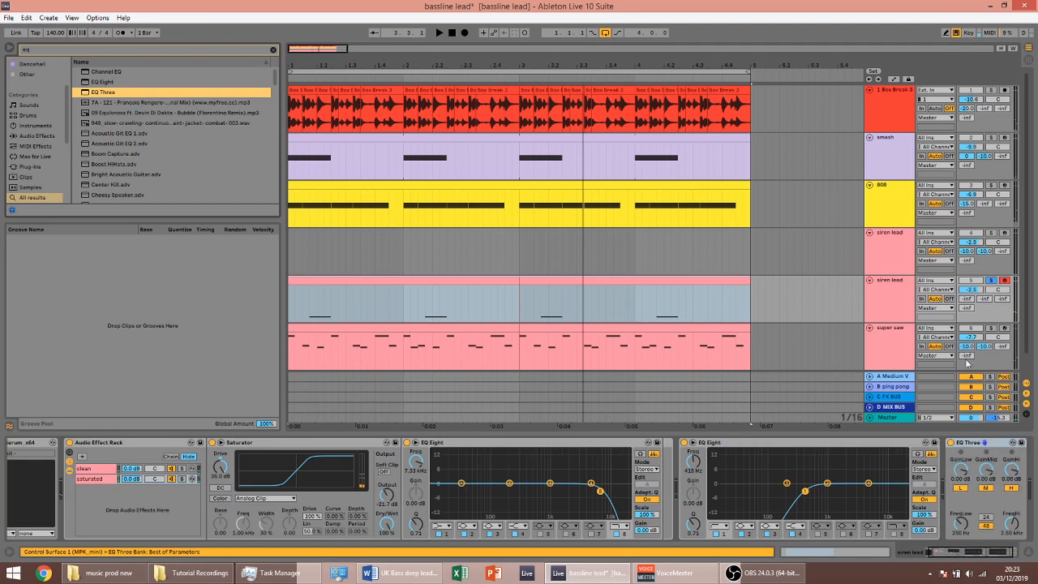
pyautogui.click(963, 535)
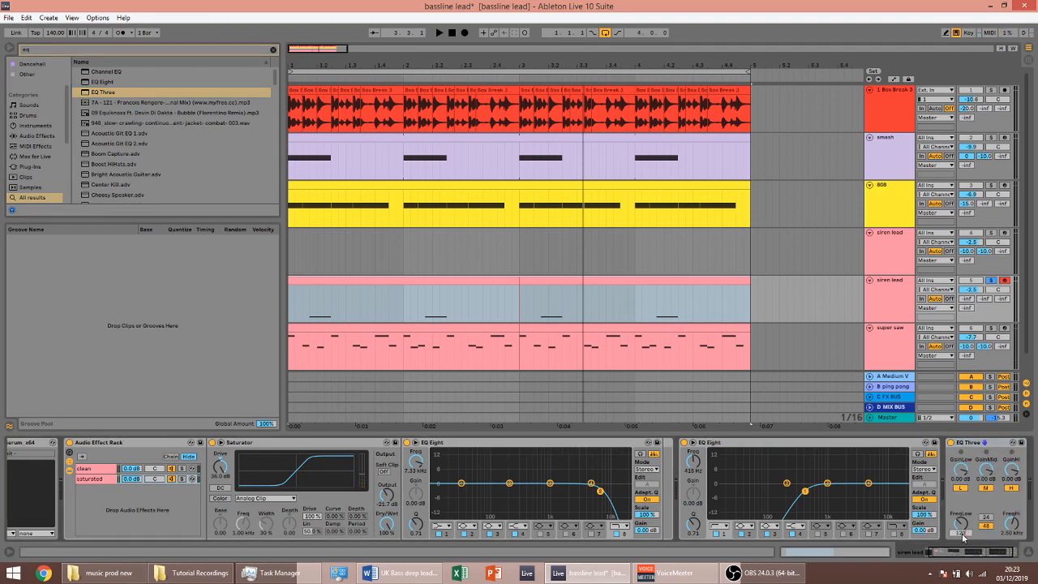
pyautogui.press('space')
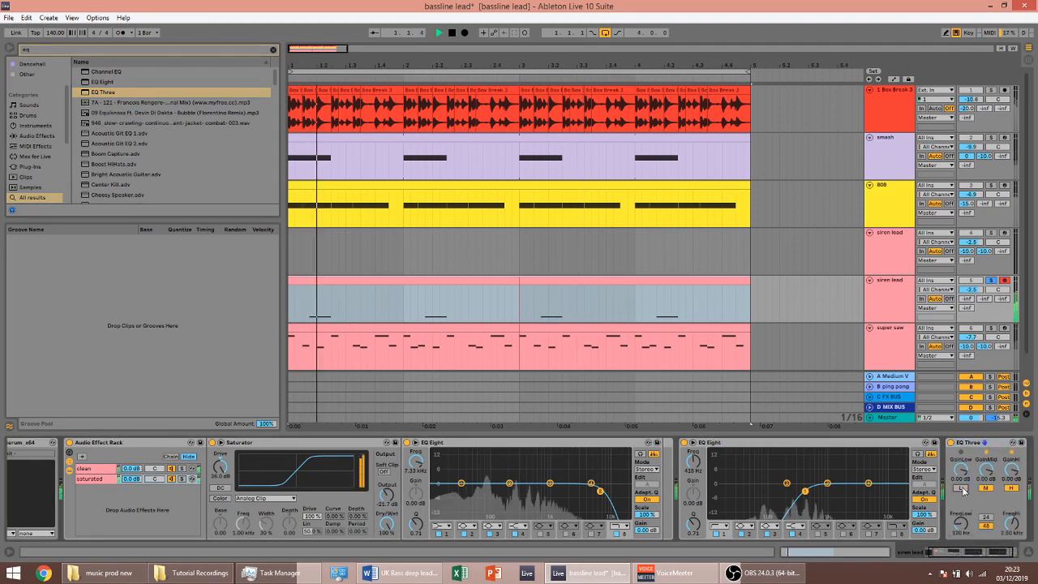
# Reopen the Serum editor on the siren lead track and audition the patch through the effects
pyautogui.moveTo(976, 556); pyautogui.dragTo(244, 384)
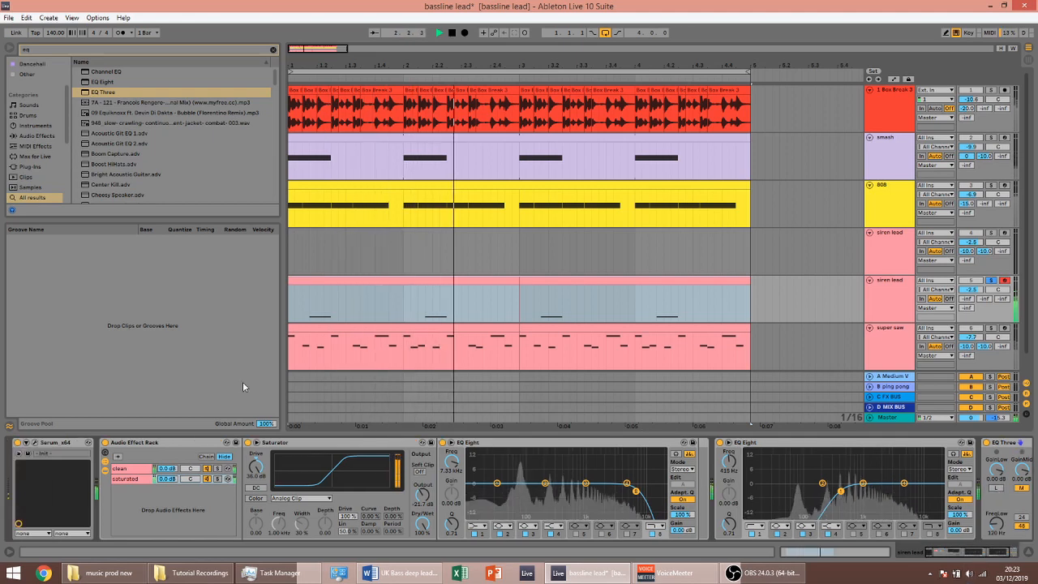
pyautogui.press('space')
pyautogui.click(34, 443)
pyautogui.press('space')
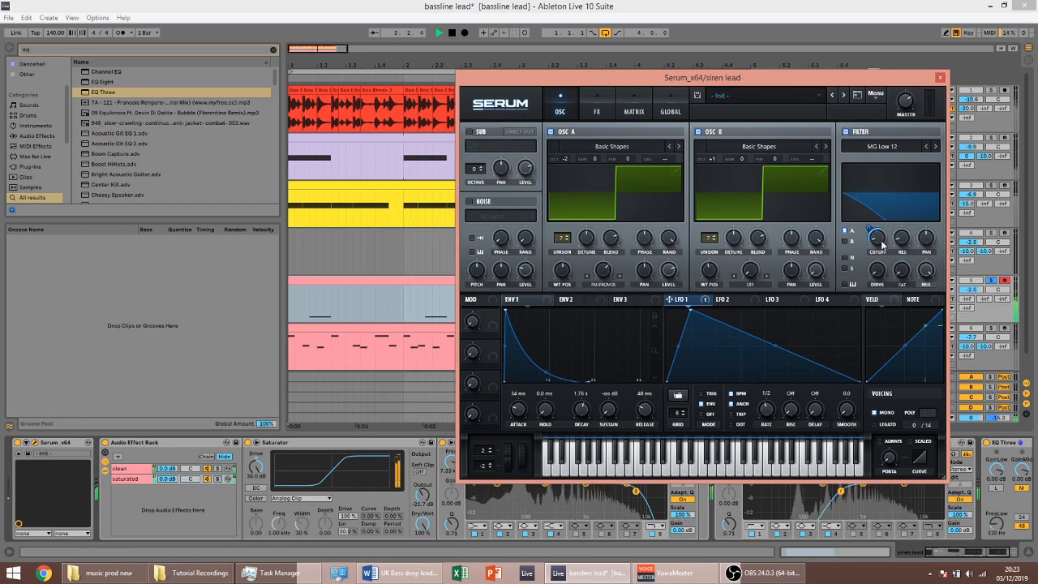
# Raise oscillator A's FM from B warp amount to about 62% while auditioning the siren lead, and close the Serum editor
pyautogui.press('space')
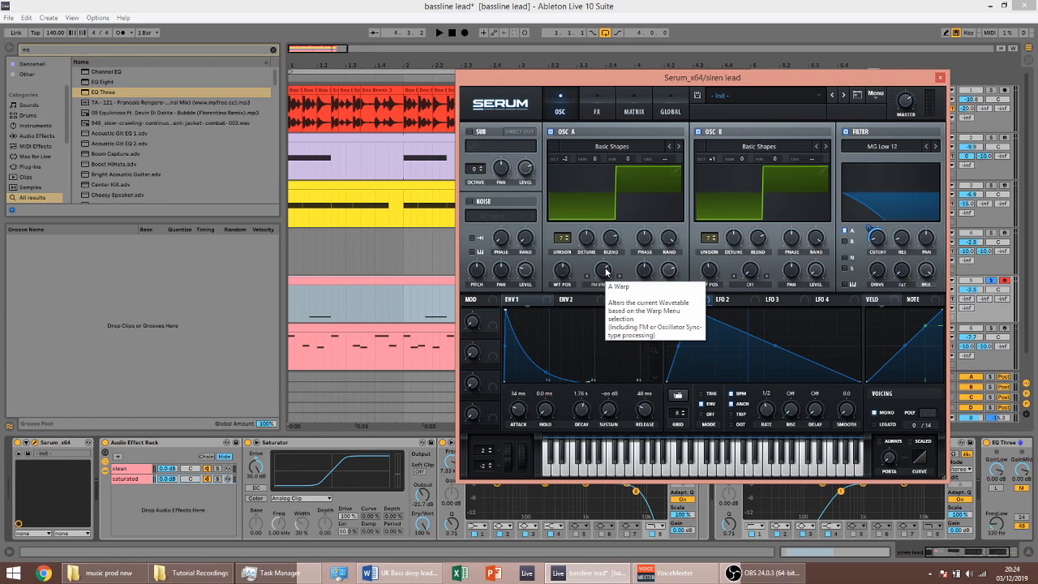
pyautogui.press('space')
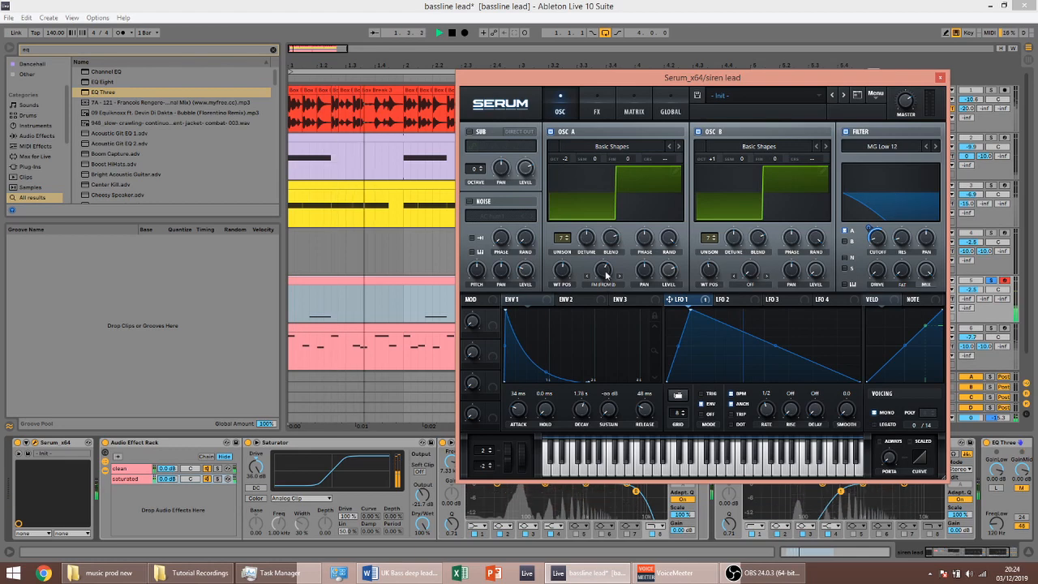
pyautogui.press('space')
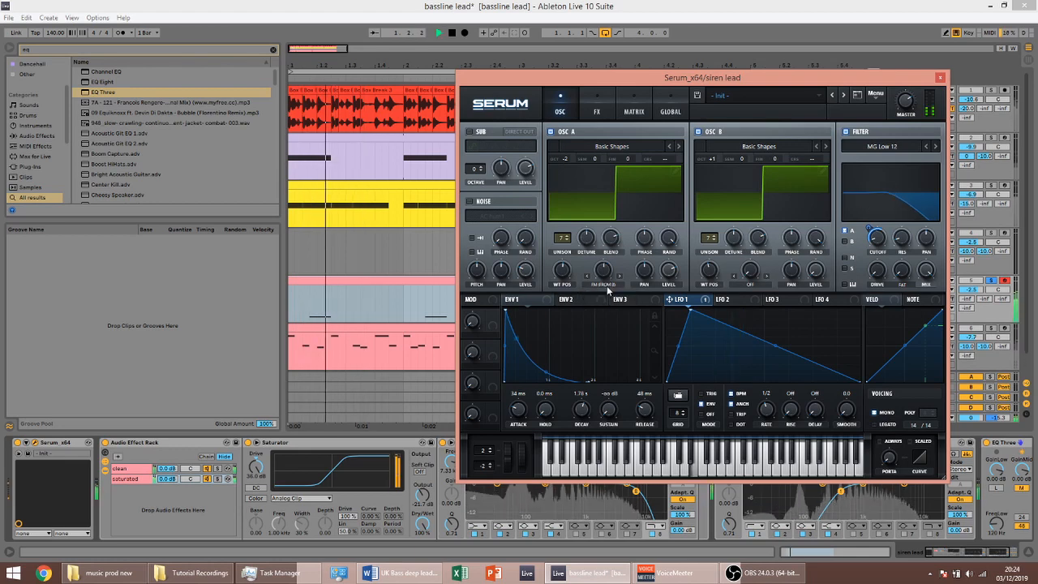
pyautogui.moveTo(608, 275)
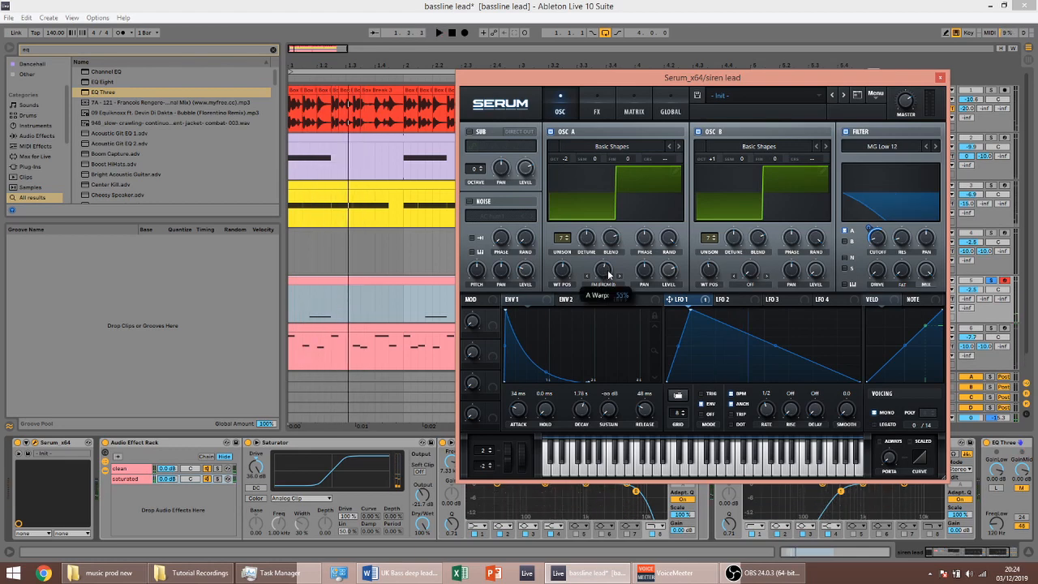
pyautogui.moveTo(612, 270); pyautogui.dragTo(615, 269)
pyautogui.press('space')
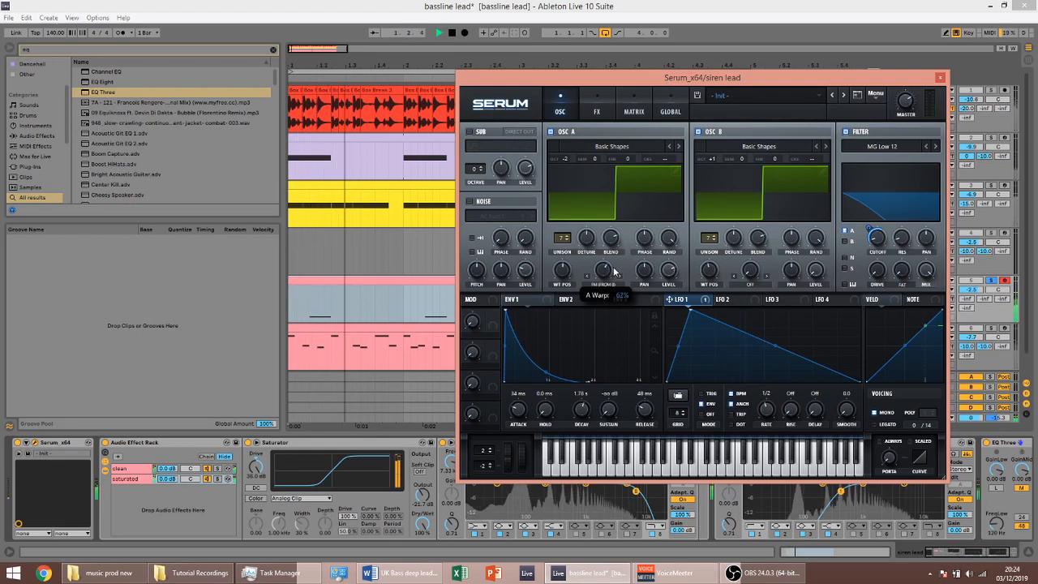
pyautogui.press('space')
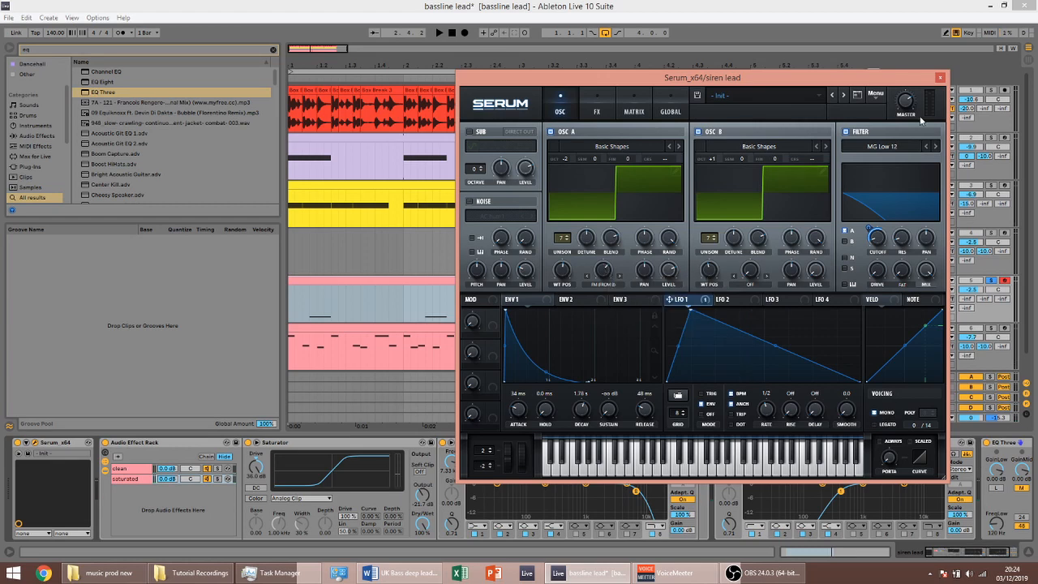
pyautogui.click(939, 78)
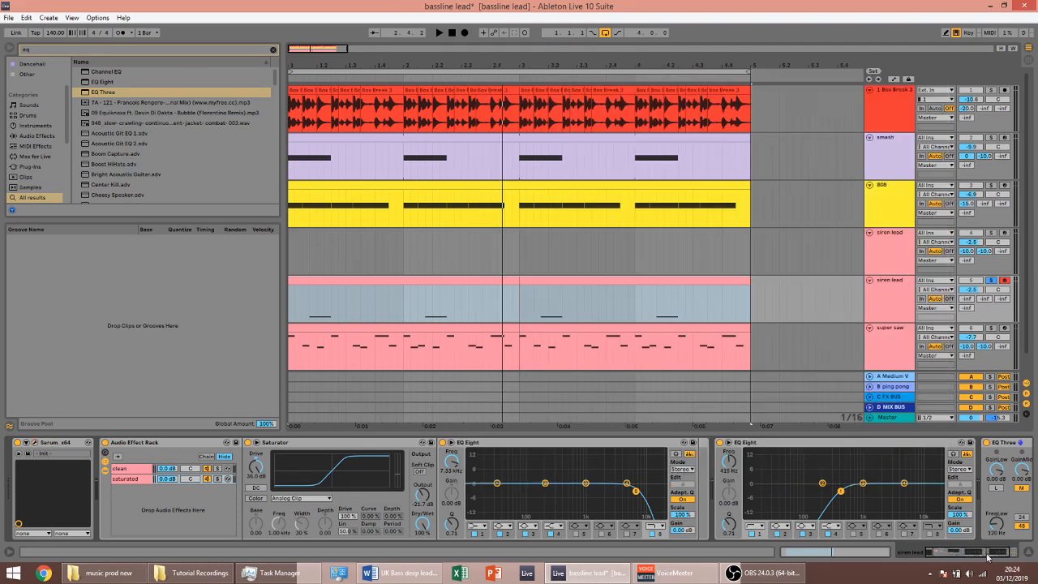
# Add the "alloy mono below 2Khz" rack to the end of the siren lead's device chain and audition the result
pyautogui.hotkey('ctrl', 'f')
pyautogui.write('alloy')
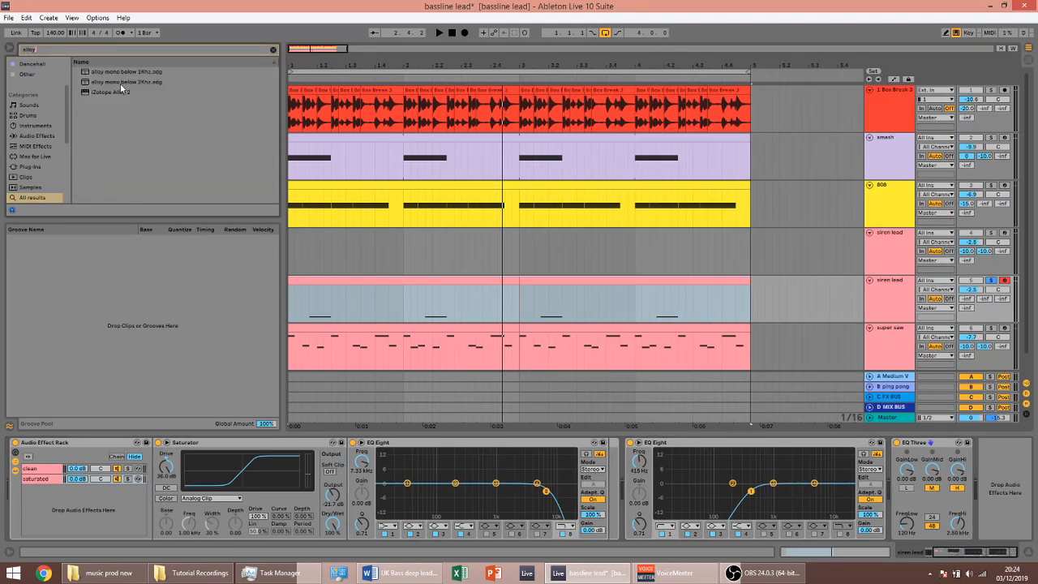
pyautogui.click(120, 84)
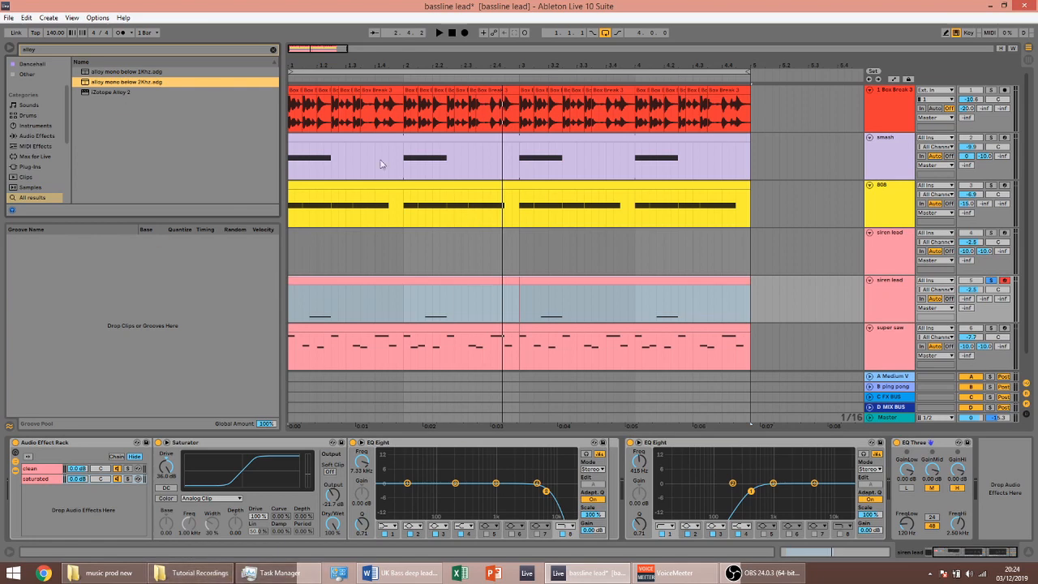
pyautogui.press('Return')
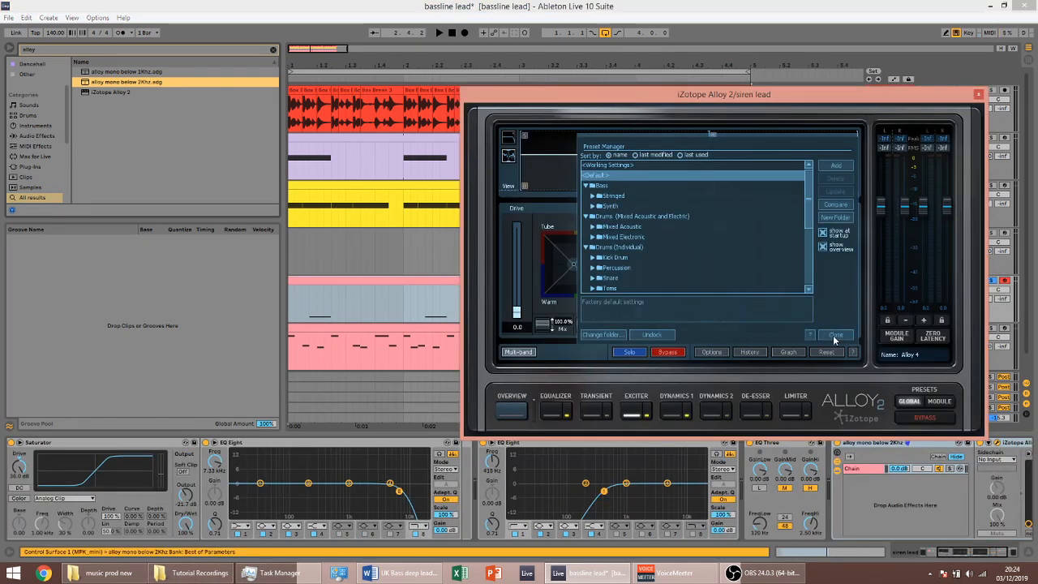
pyautogui.click(835, 335)
pyautogui.click(979, 96)
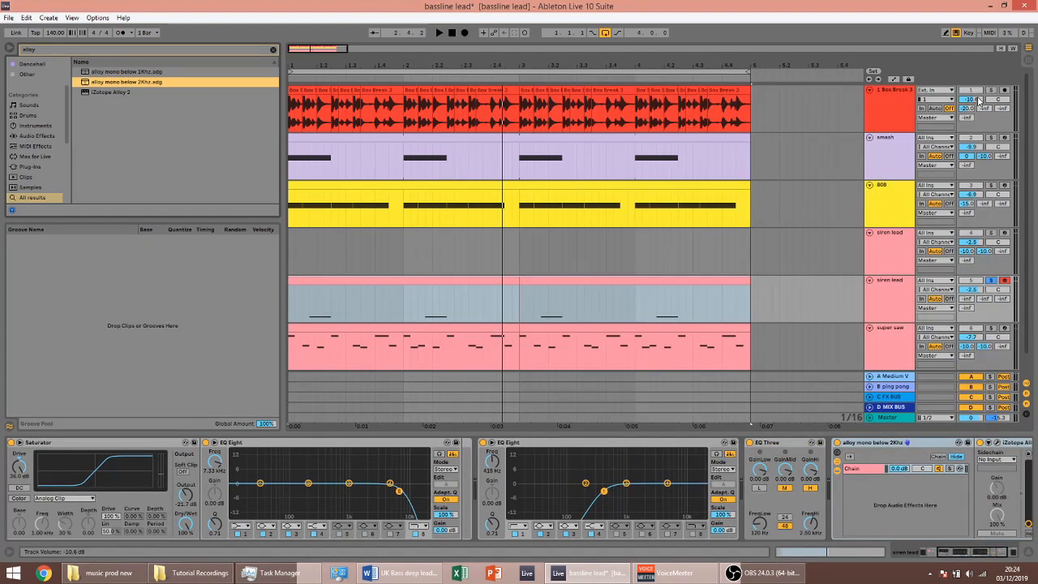
pyautogui.press('space')
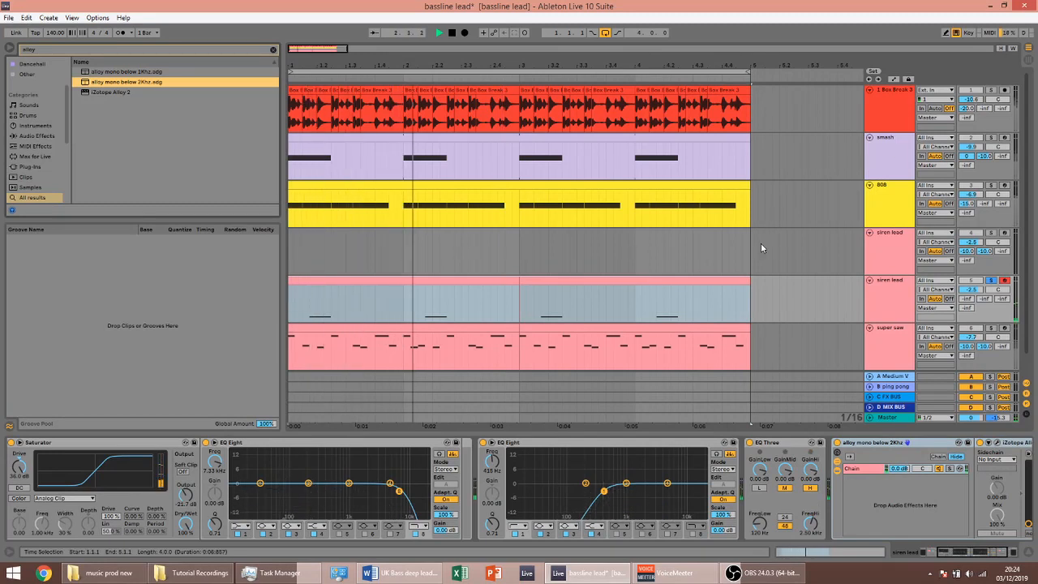
pyautogui.press('space')
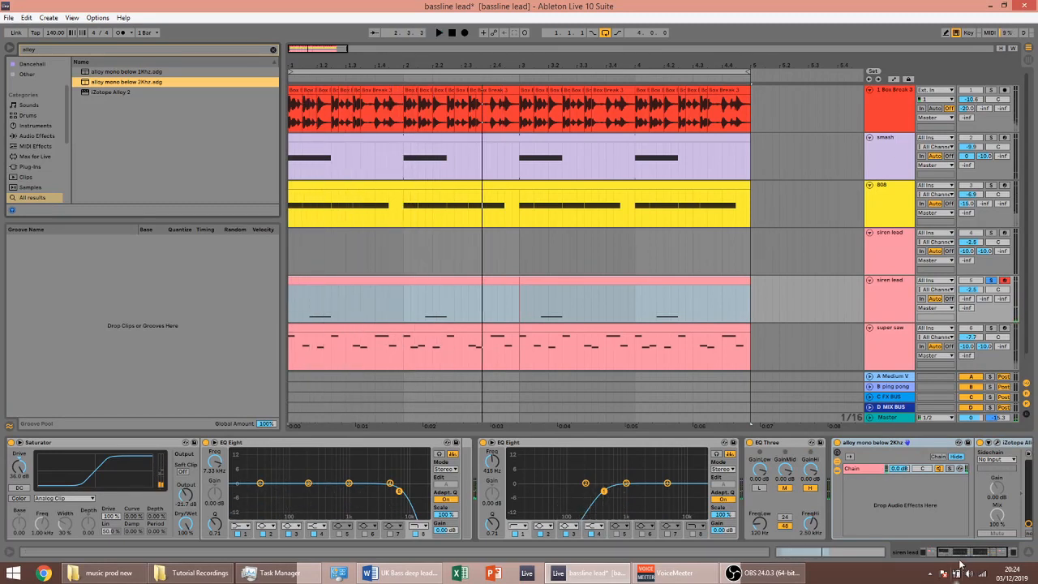
pyautogui.moveTo(967, 558); pyautogui.dragTo(1003, 560)
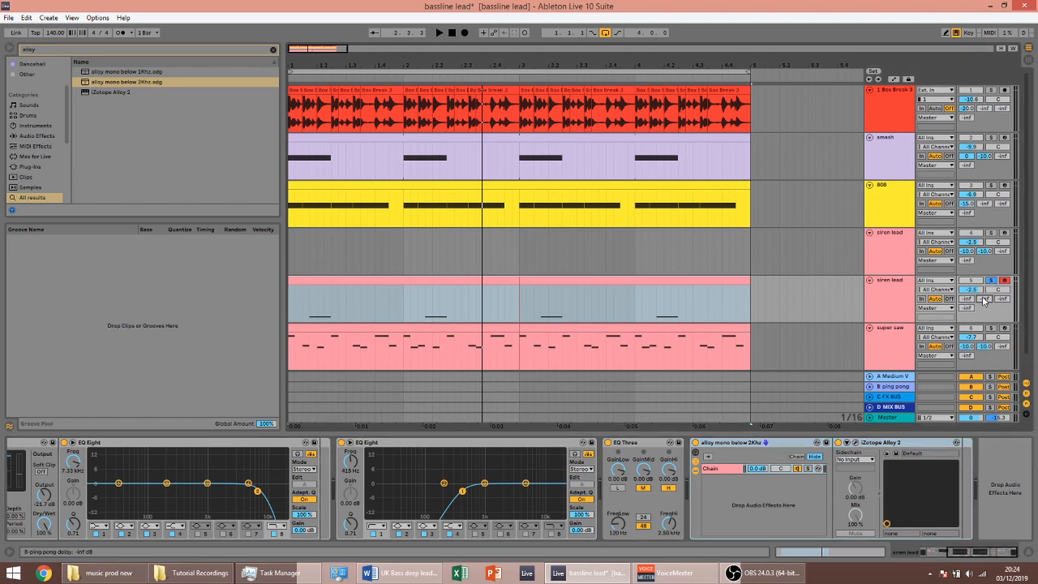
# Set the lower siren lead track's Medium Verb and ping pong delay sends to -10 dB while the full mix plays
pyautogui.press('space')
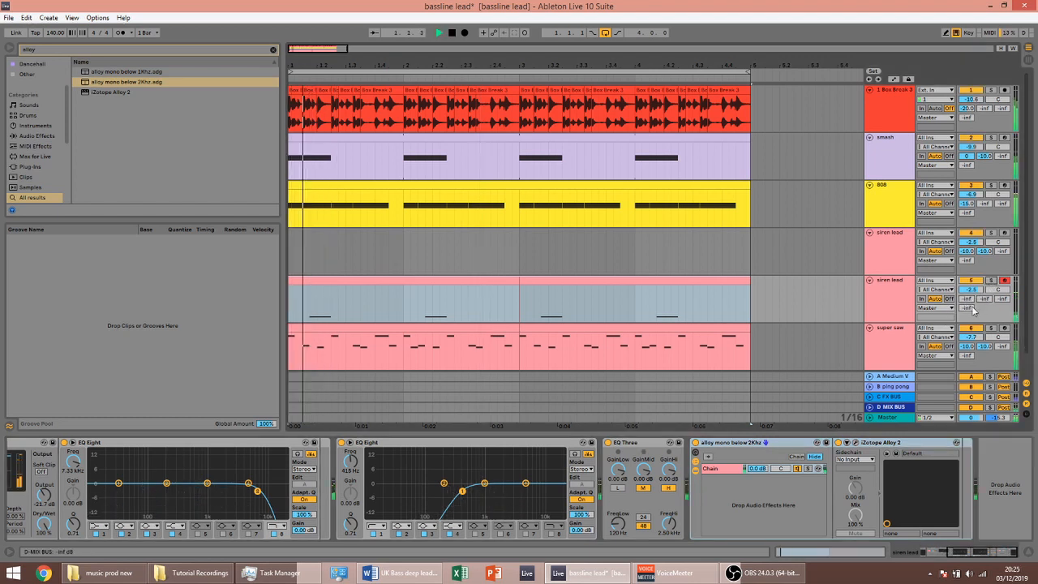
pyautogui.moveTo(985, 304)
pyautogui.mouseDown()
pyautogui.moveTo(985, 286)
pyautogui.moveTo(984, 303)
pyautogui.mouseUp()
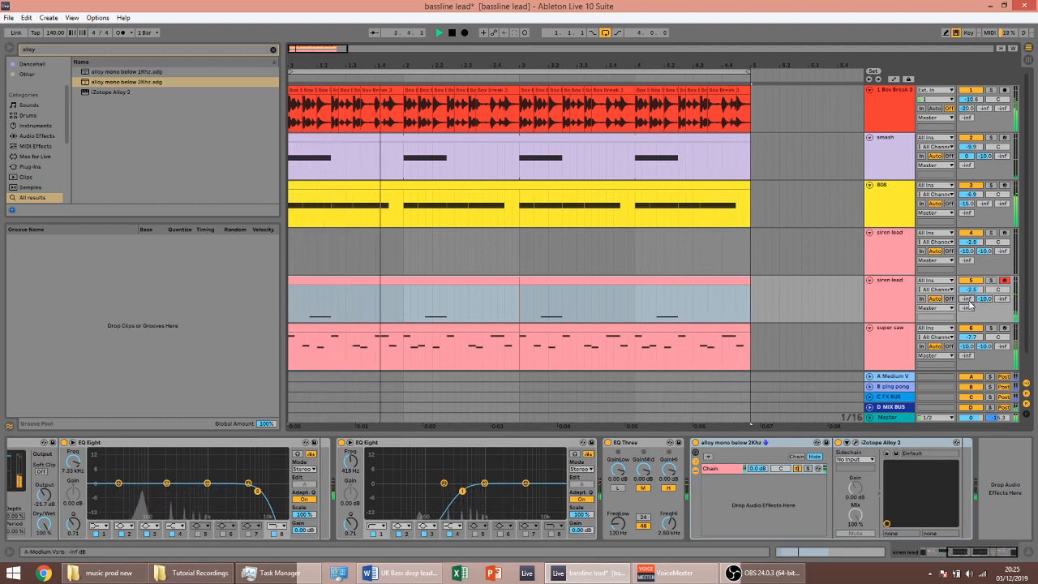
pyautogui.click(970, 302)
pyautogui.write('-10')
pyautogui.press('Return')
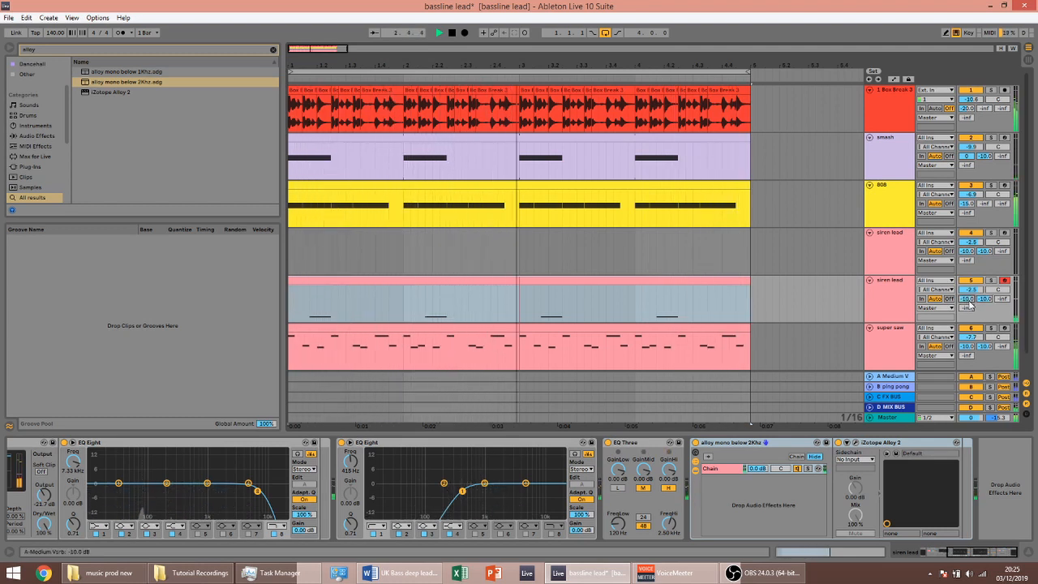
# Reopen Serum on the new siren lead and readjust oscillator A's FM from B warp amount by ear against the full mix
pyautogui.click(887, 301)
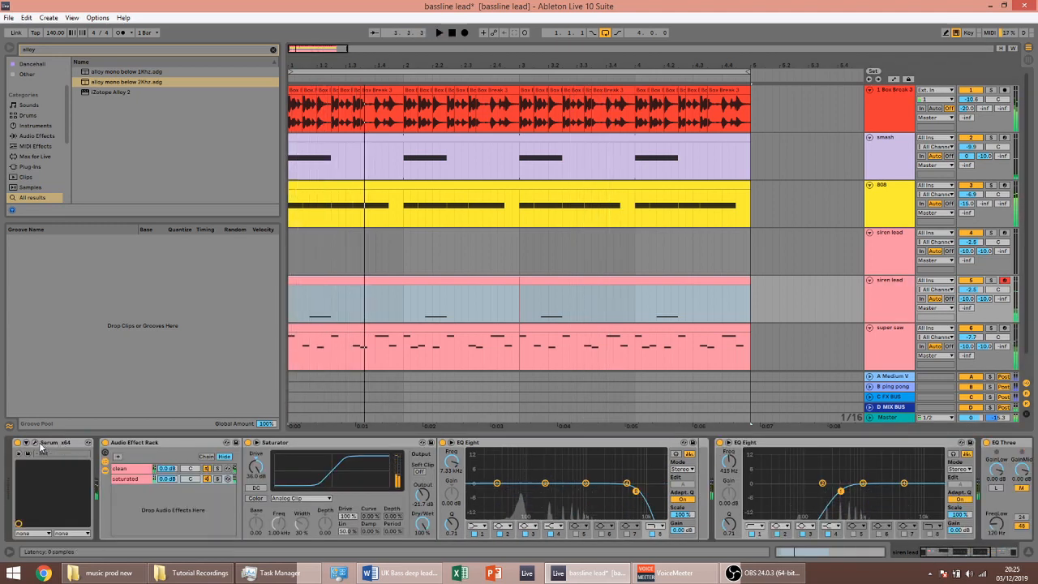
pyautogui.click(35, 443)
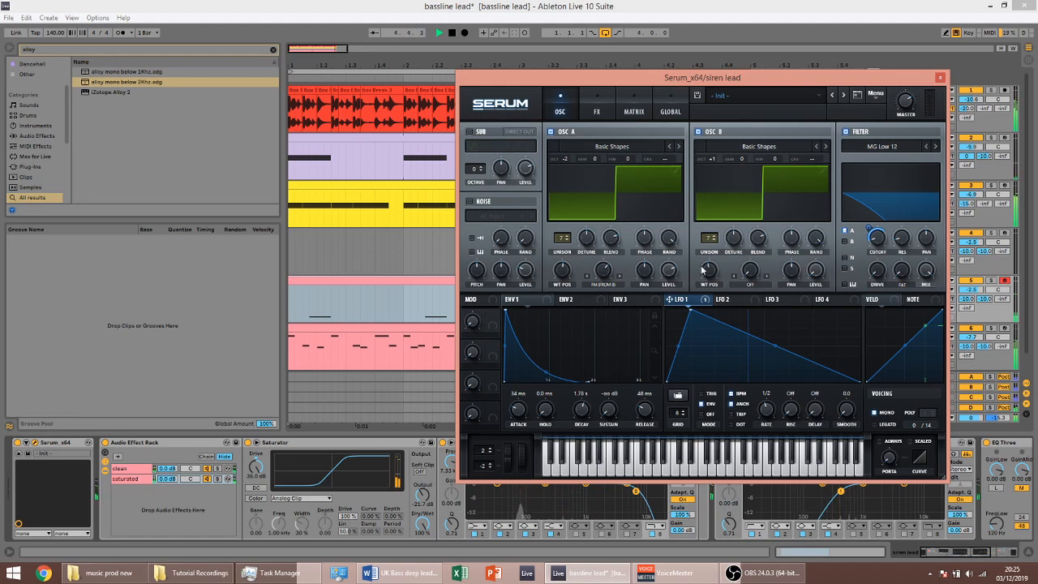
pyautogui.moveTo(605, 276)
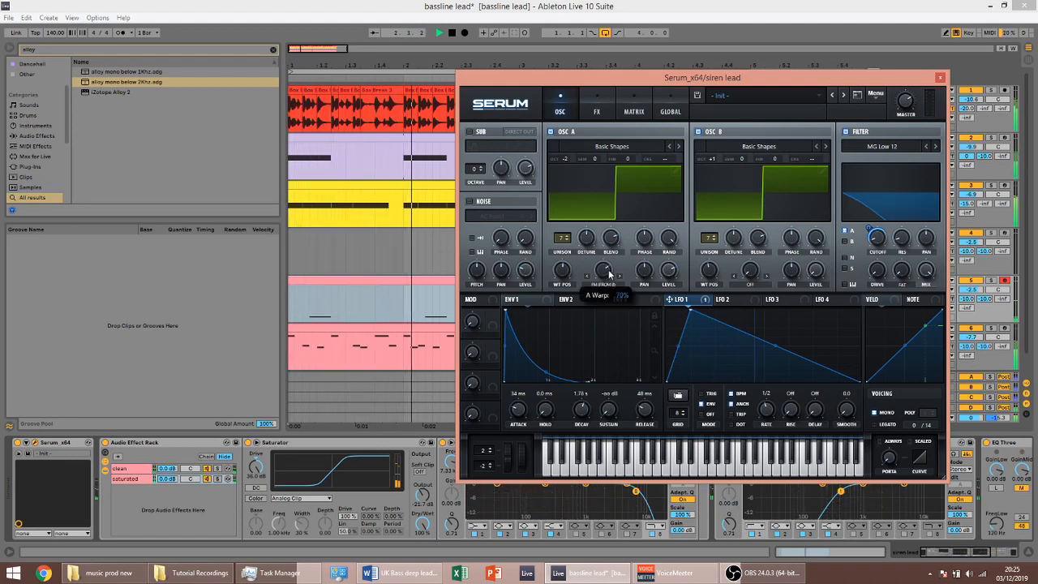
pyautogui.moveTo(609, 277); pyautogui.dragTo(603, 279)
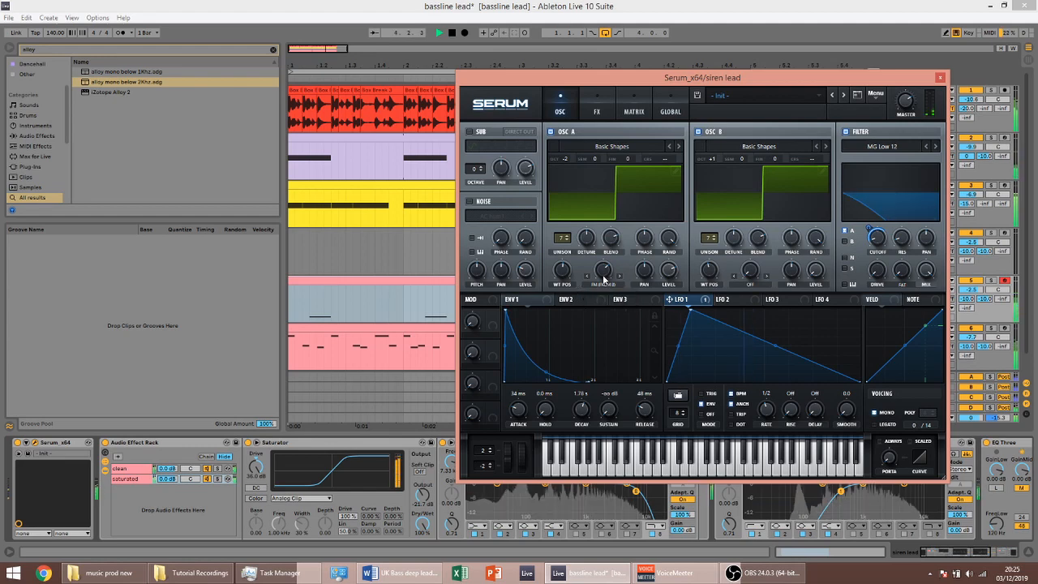
pyautogui.press('space')
pyautogui.click(939, 77)
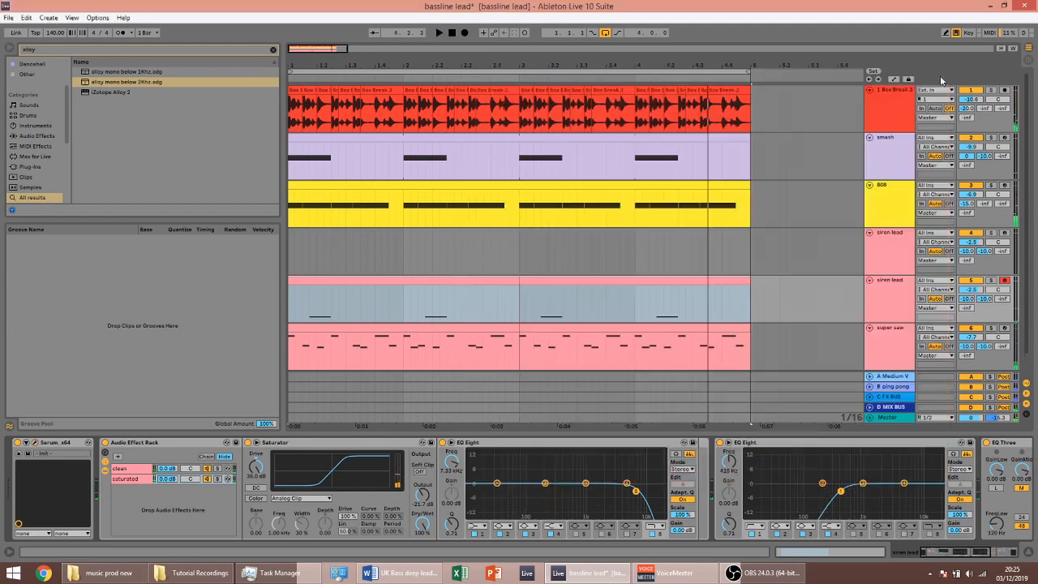
# Move the siren MIDI clip up to the original siren lead track for a comparison listen and open that track's Serum editor
pyautogui.click(559, 279)
pyautogui.moveTo(559, 279); pyautogui.dragTo(567, 257)
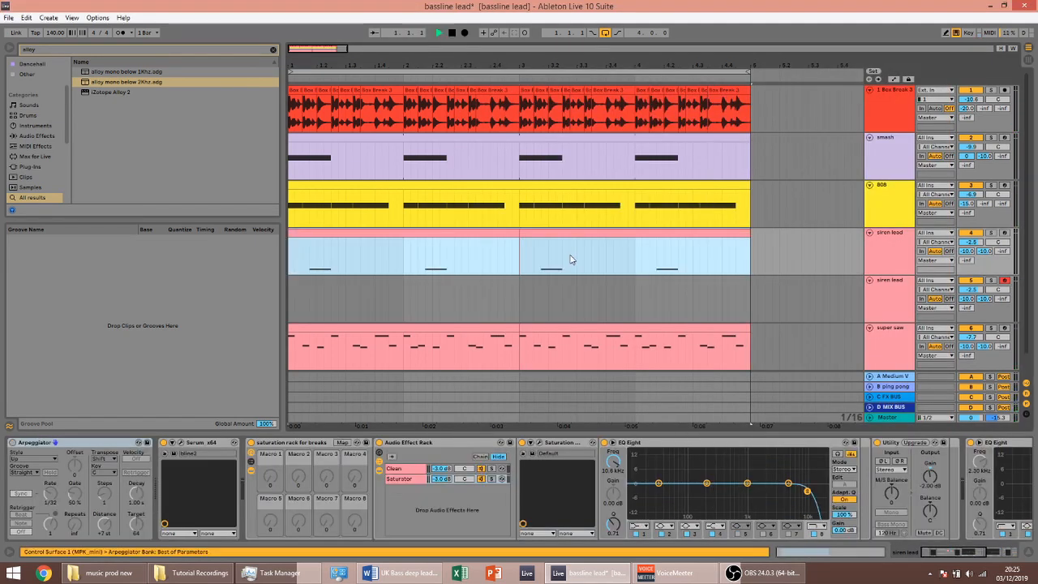
pyautogui.press('space')
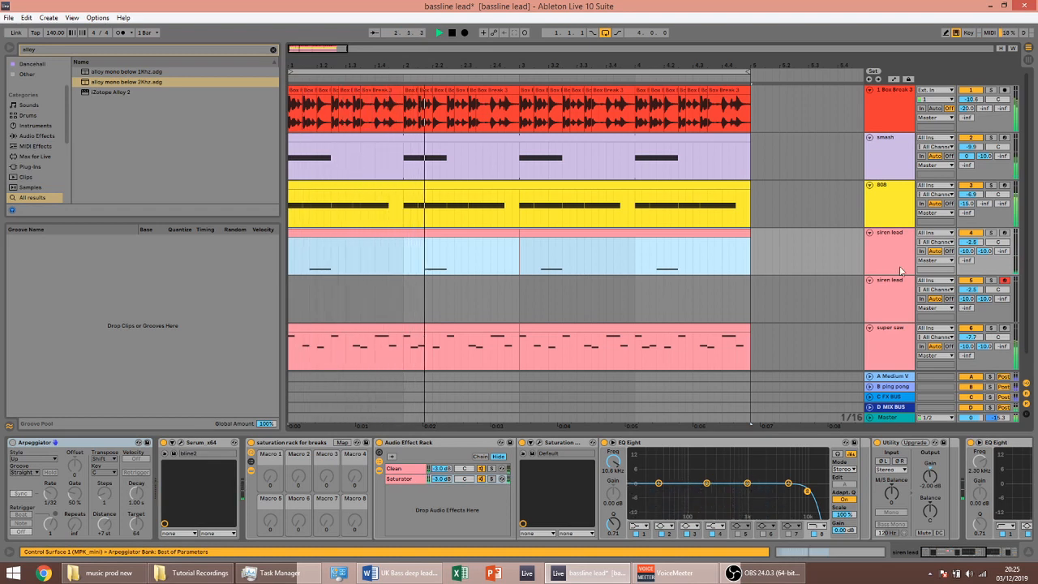
pyautogui.press('space')
pyautogui.click(181, 442)
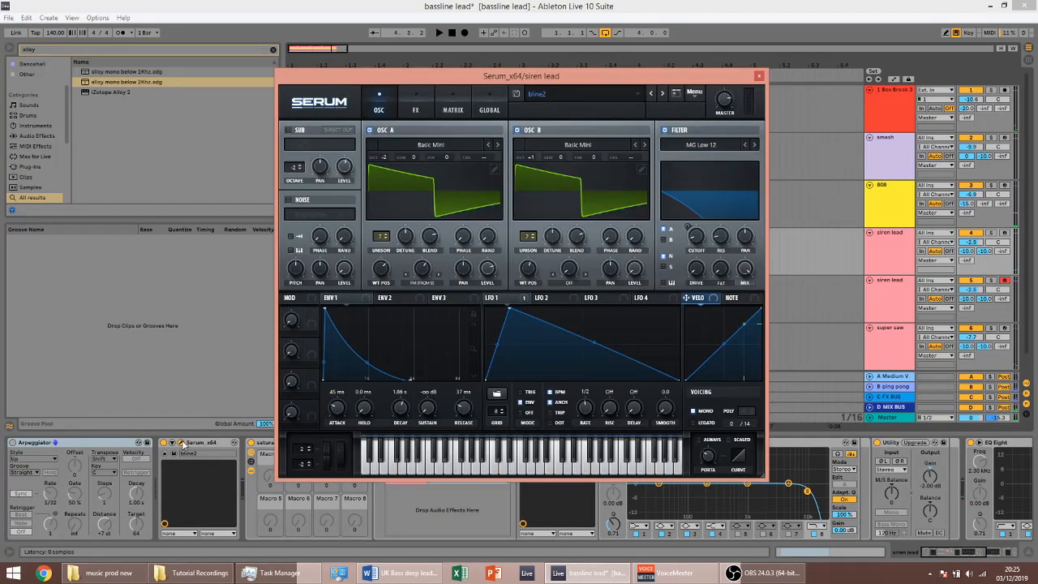